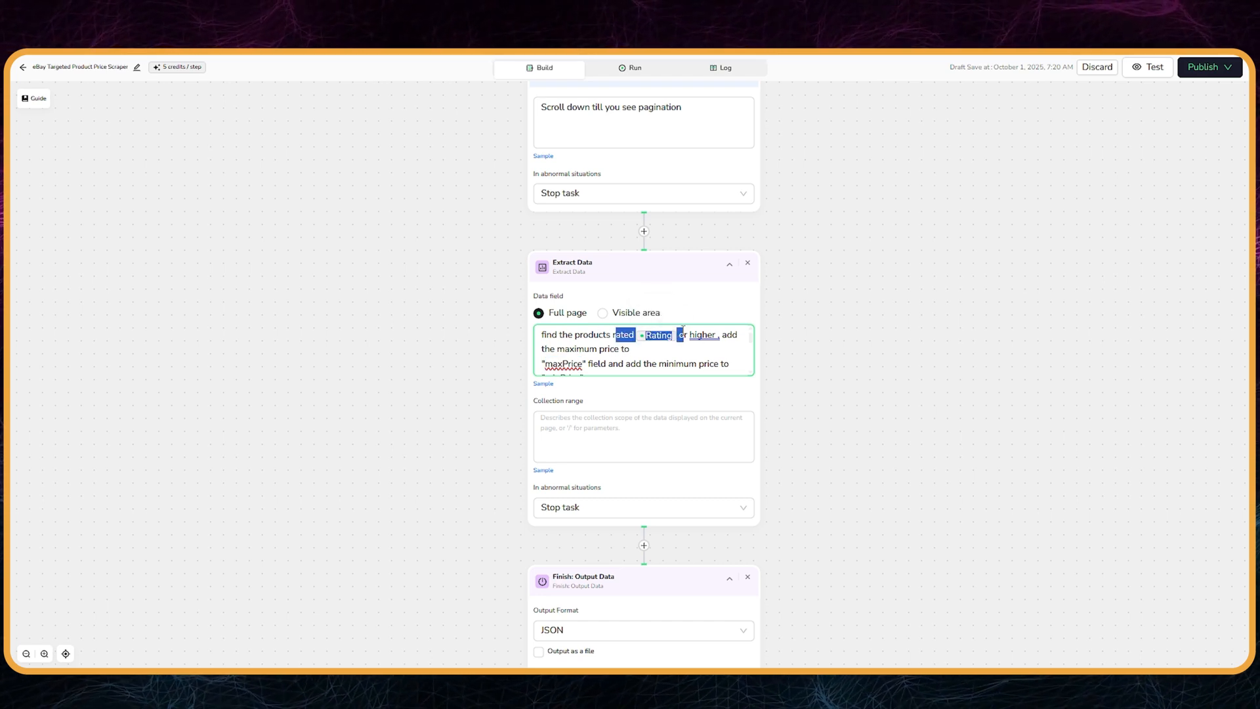
Step: Review the Extract Data and Finish: Output Data nodes, and run the eBay Targeted Product Price Scraper workflow
click(699, 355)
scroll(881, 436, down, 3)
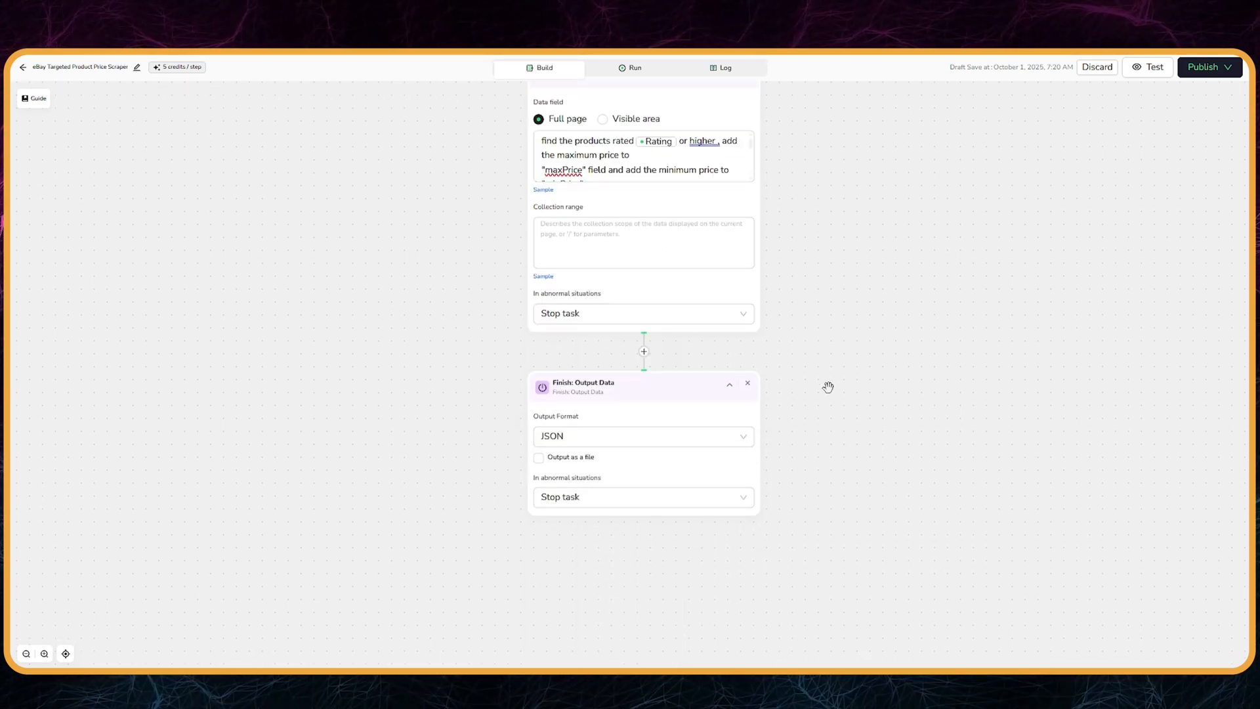
scroll(828, 387, up, 1)
click(630, 67)
click(630, 401)
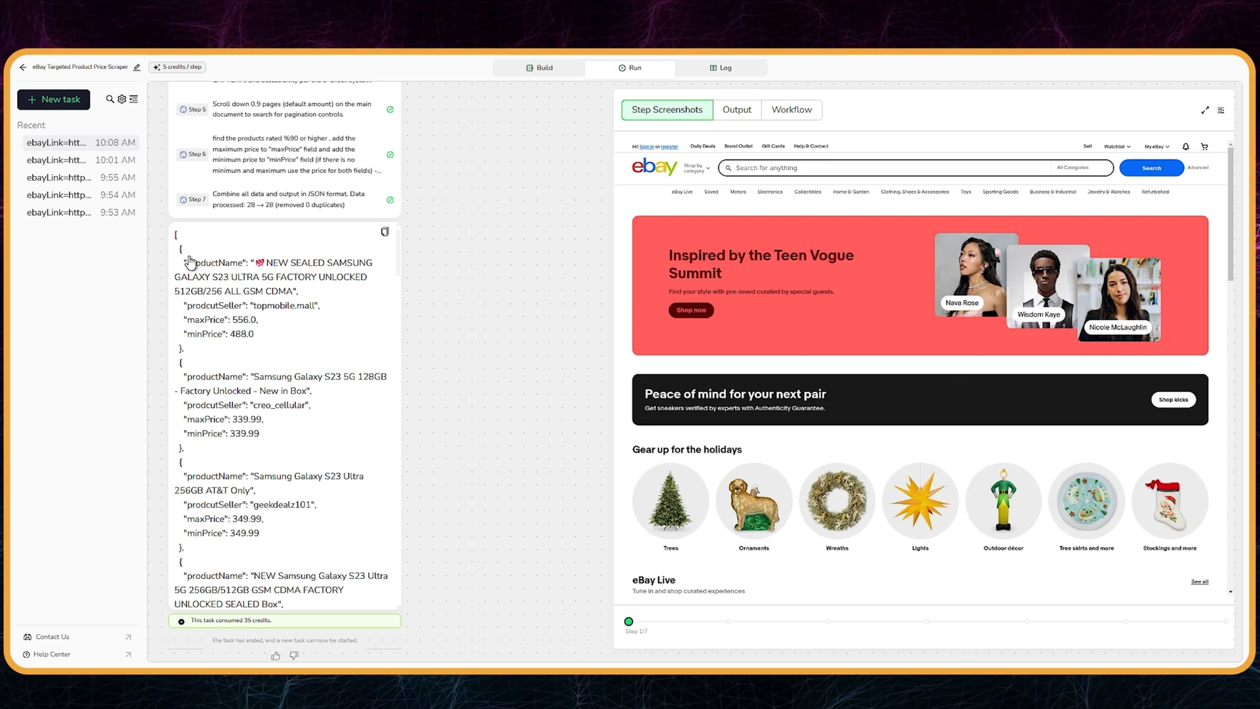
Step: Examine the run's JSON output for the productName, prodcutSeller, maxPrice and minPrice fields across the scraped products
drag(188, 264, 238, 264)
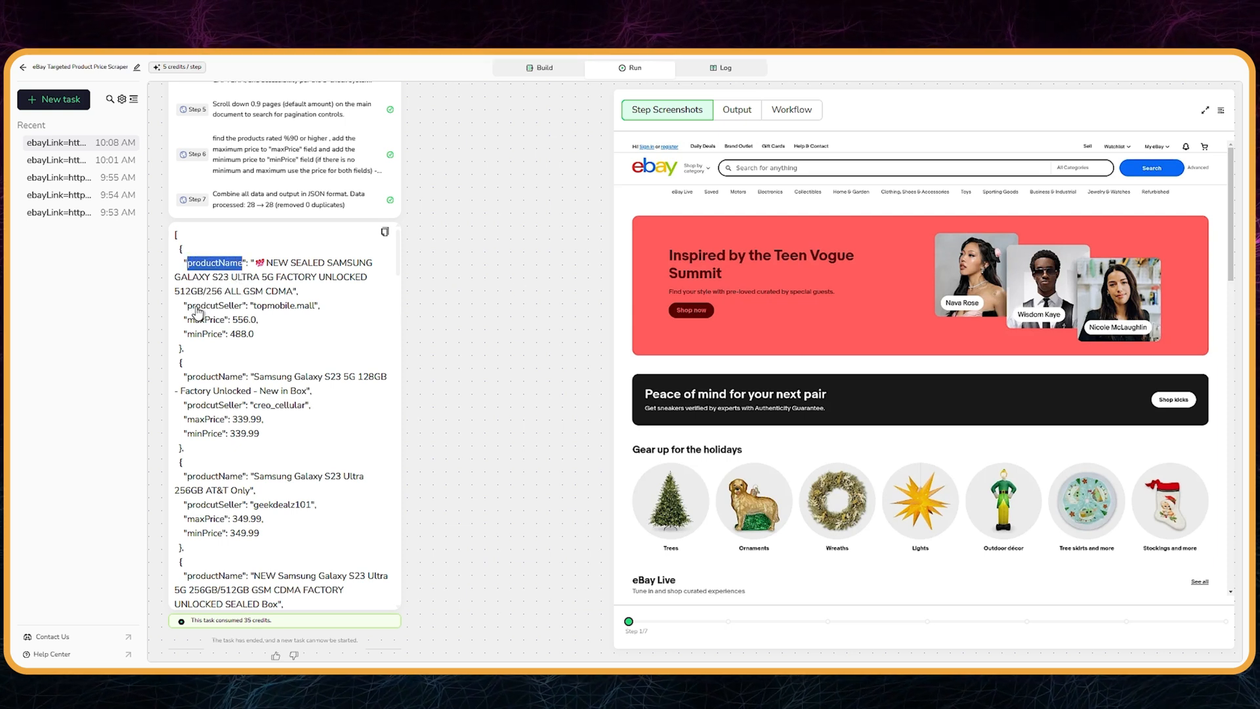
drag(188, 306, 230, 316)
double_click(215, 321)
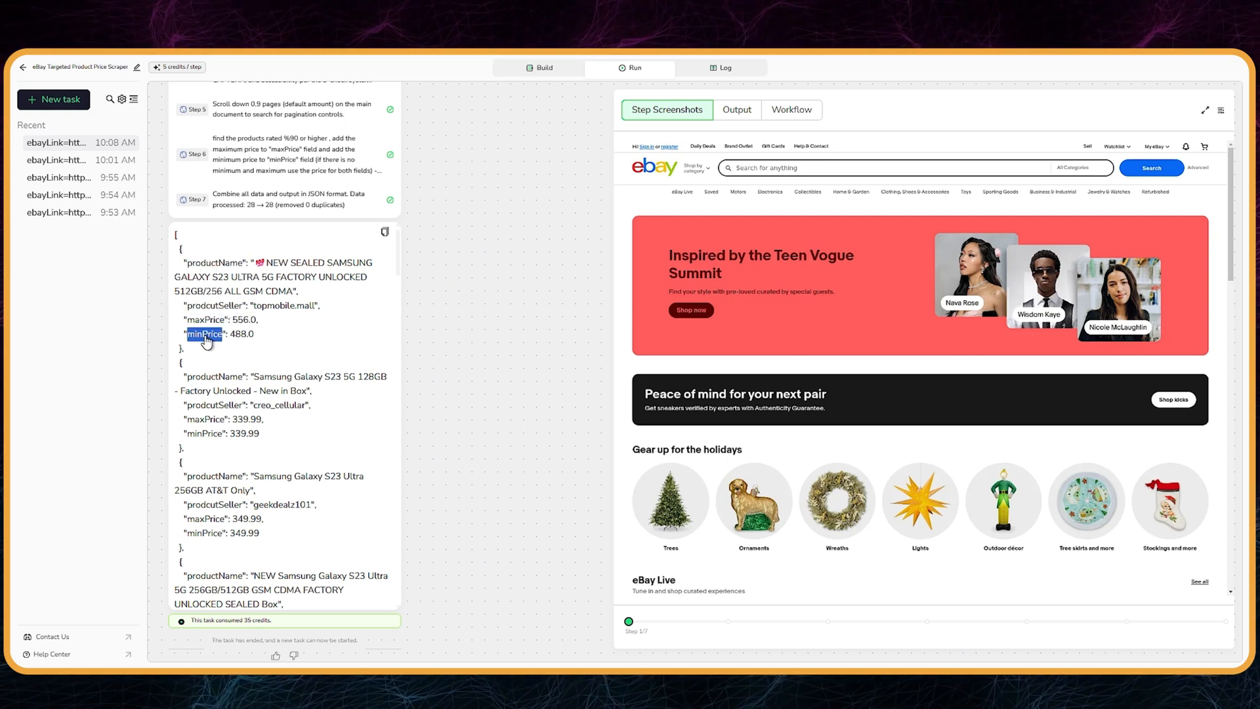
scroll(305, 413, down, 5)
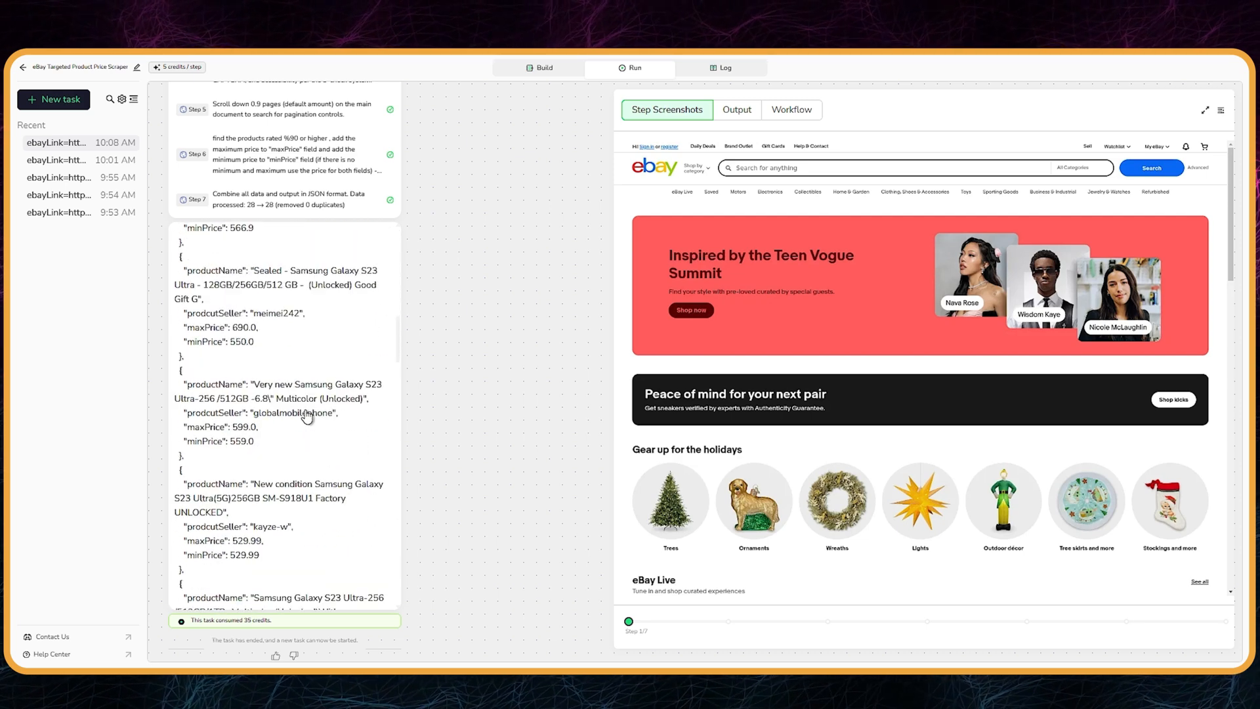
scroll(305, 413, up, 3)
scroll(321, 381, up, 2)
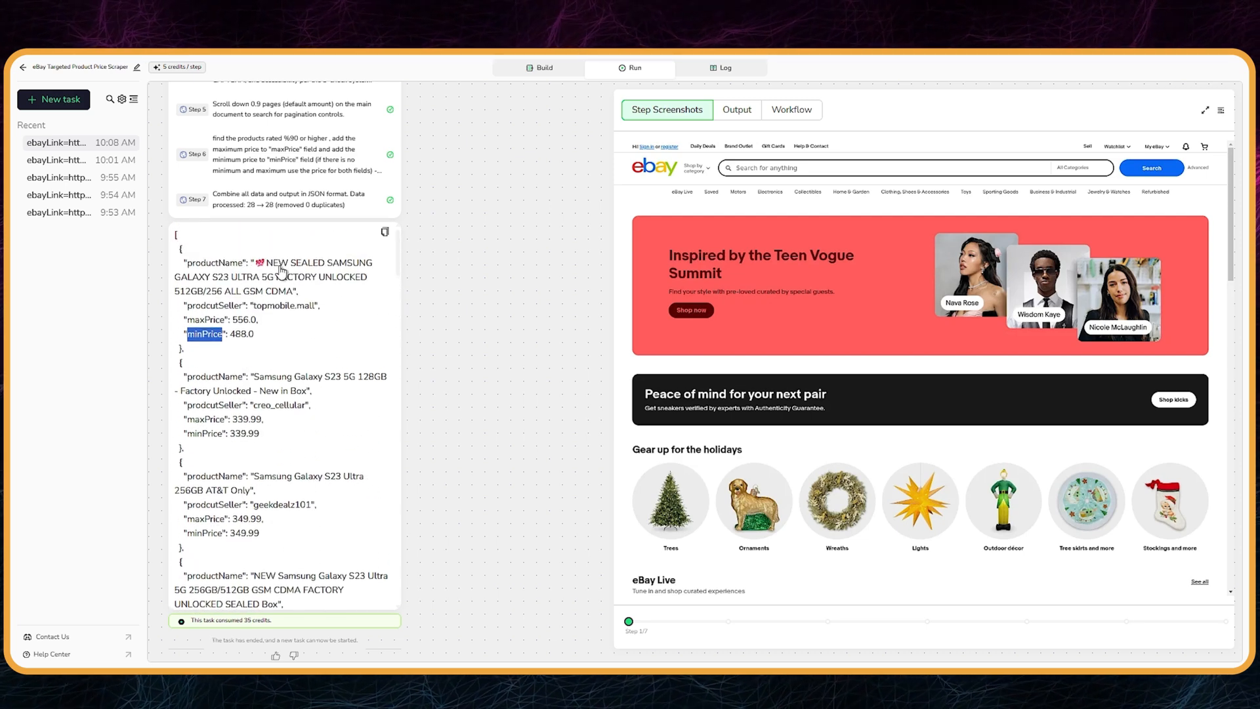
drag(268, 267, 294, 293)
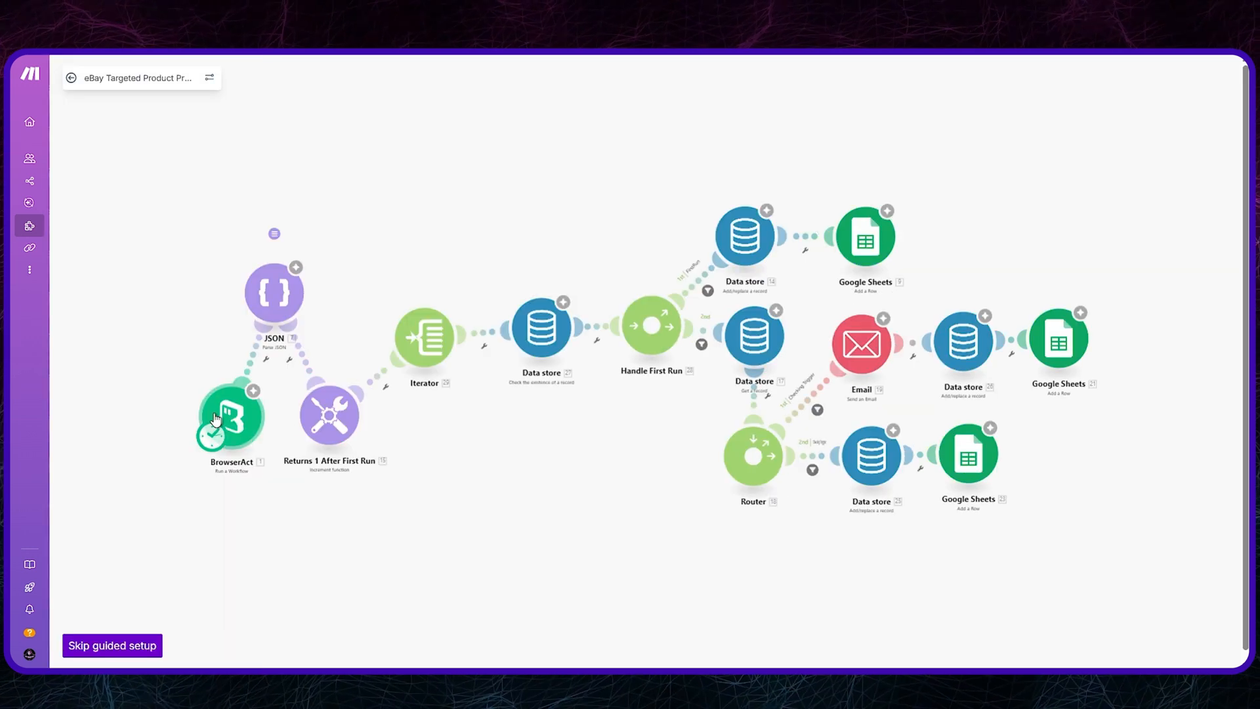
Step: In Make's guided setup, review the product name and rating filter and set the BrowserAct workflow to eBay Targeted Product Price Scraper
click(216, 418)
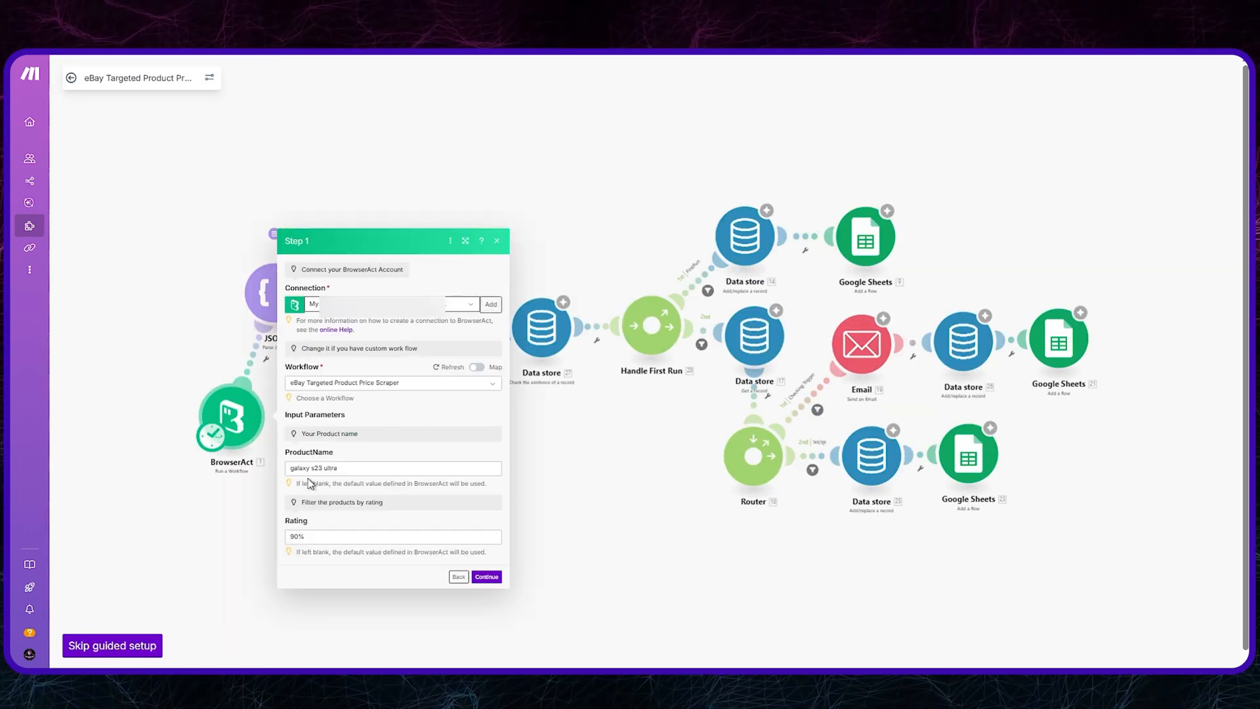
triple_click(315, 469)
triple_click(318, 537)
click(465, 387)
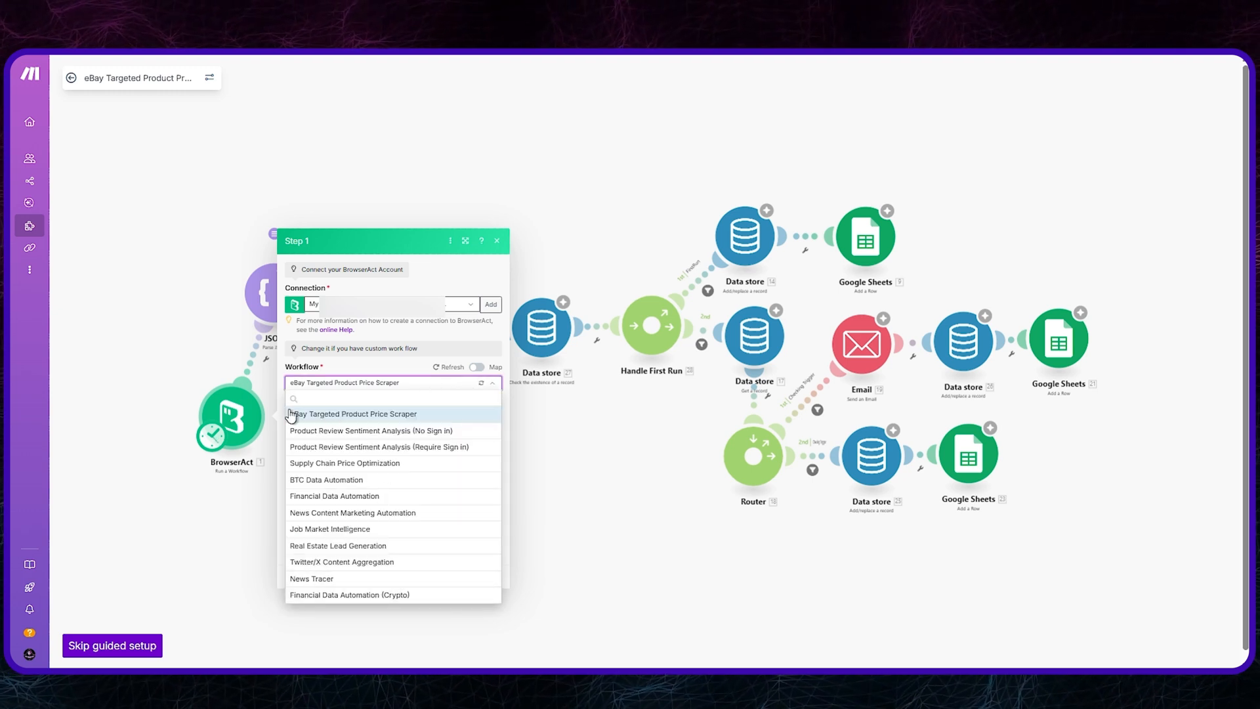
click(421, 415)
click(476, 577)
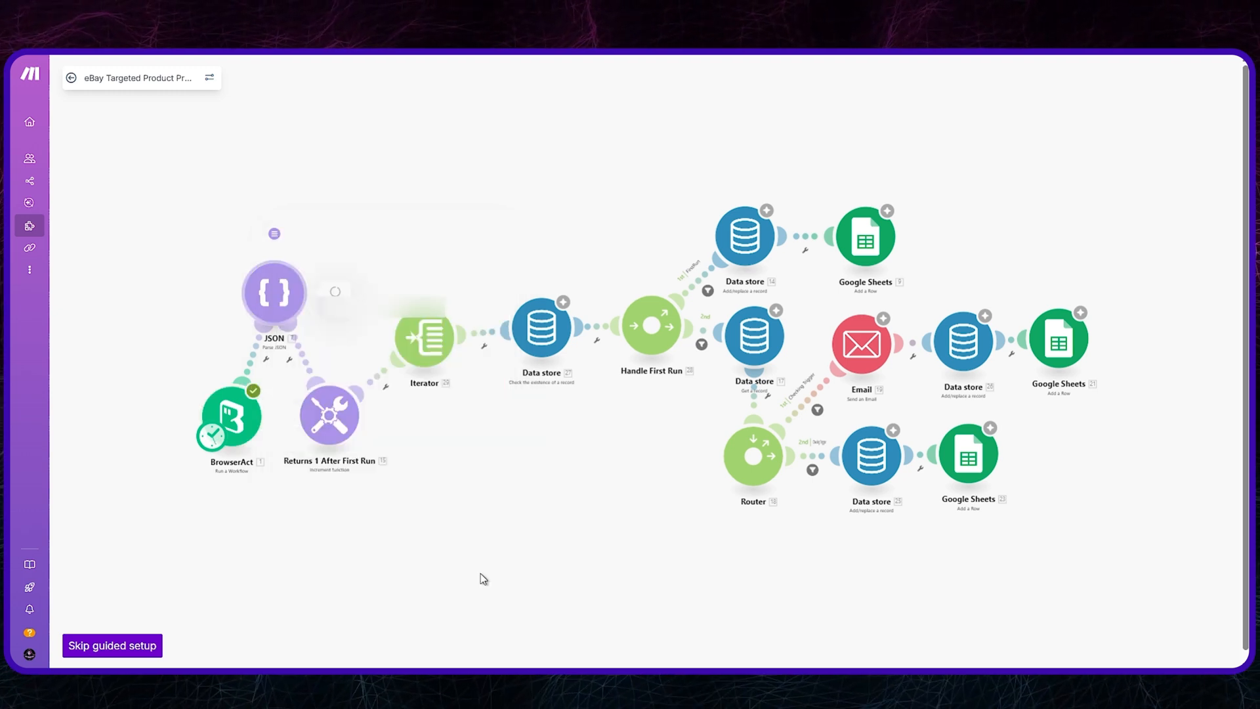
Step: Try to add a new data structure for the JSON module, generated from the pasted JSON sample data
click(539, 277)
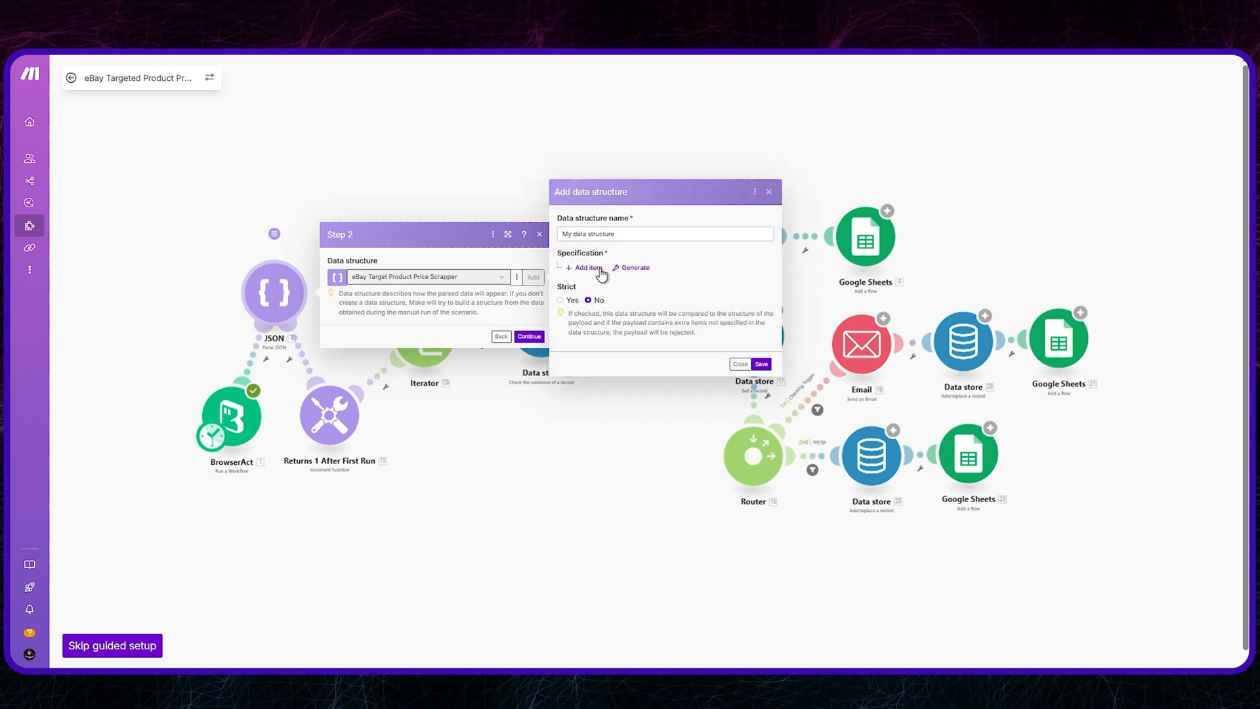
click(634, 260)
click(735, 272)
key(ctrl+v)
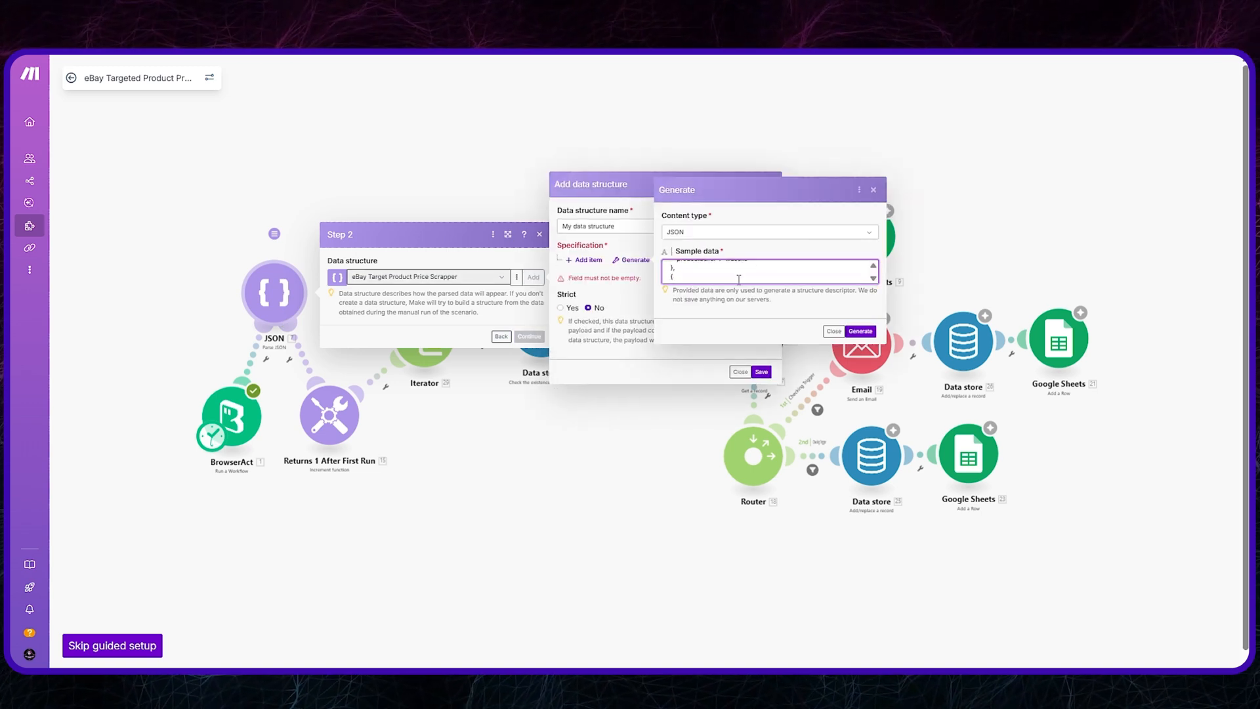
click(861, 331)
scroll(666, 313, down, 6)
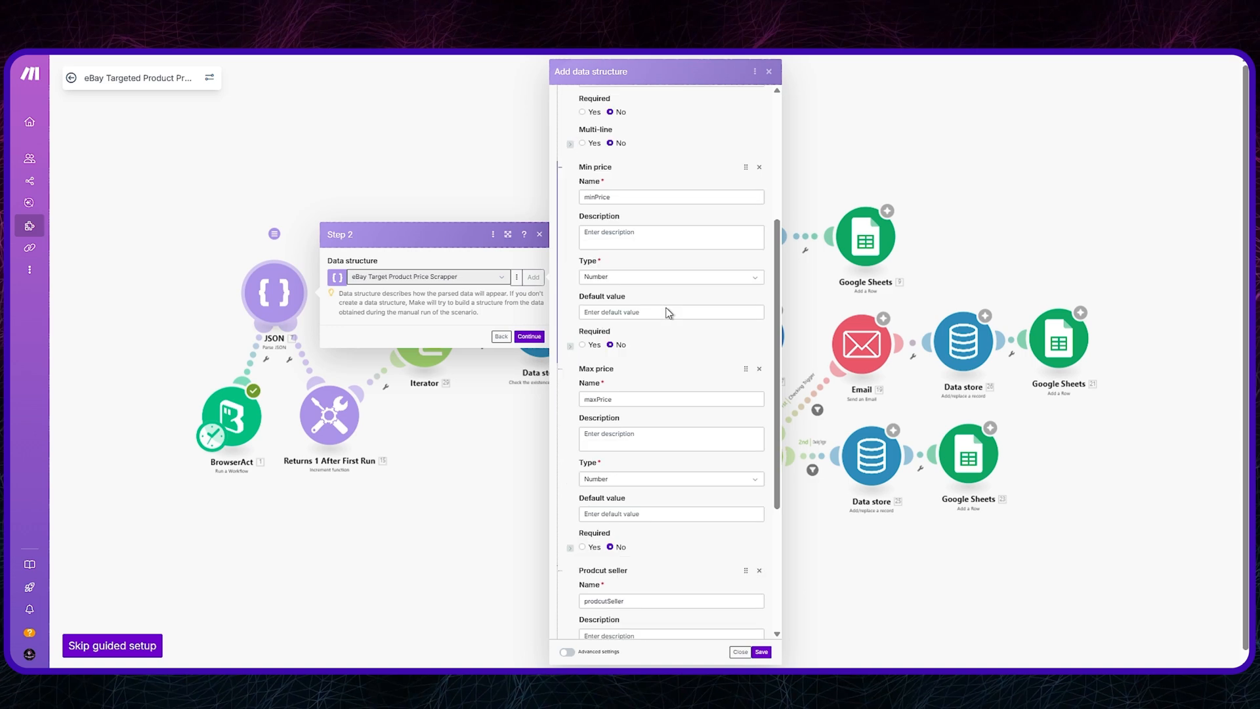
scroll(736, 144, up, 5)
scroll(737, 145, up, 1)
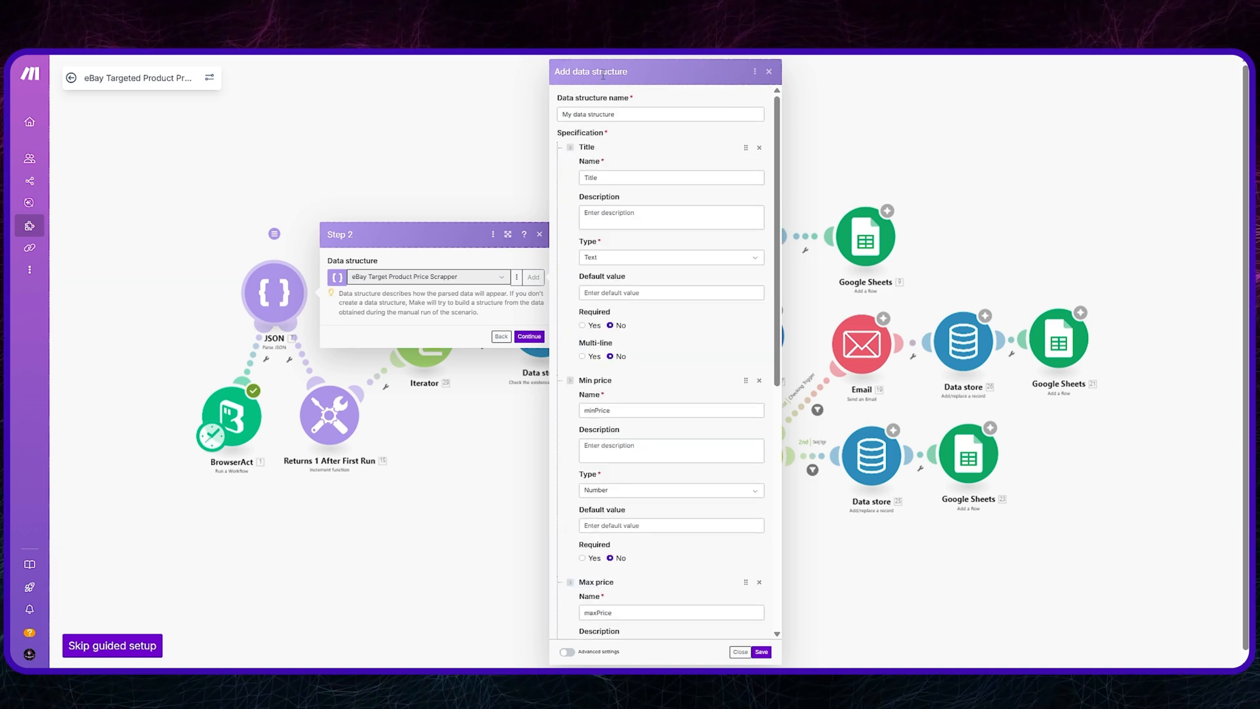
drag(637, 117, 512, 123)
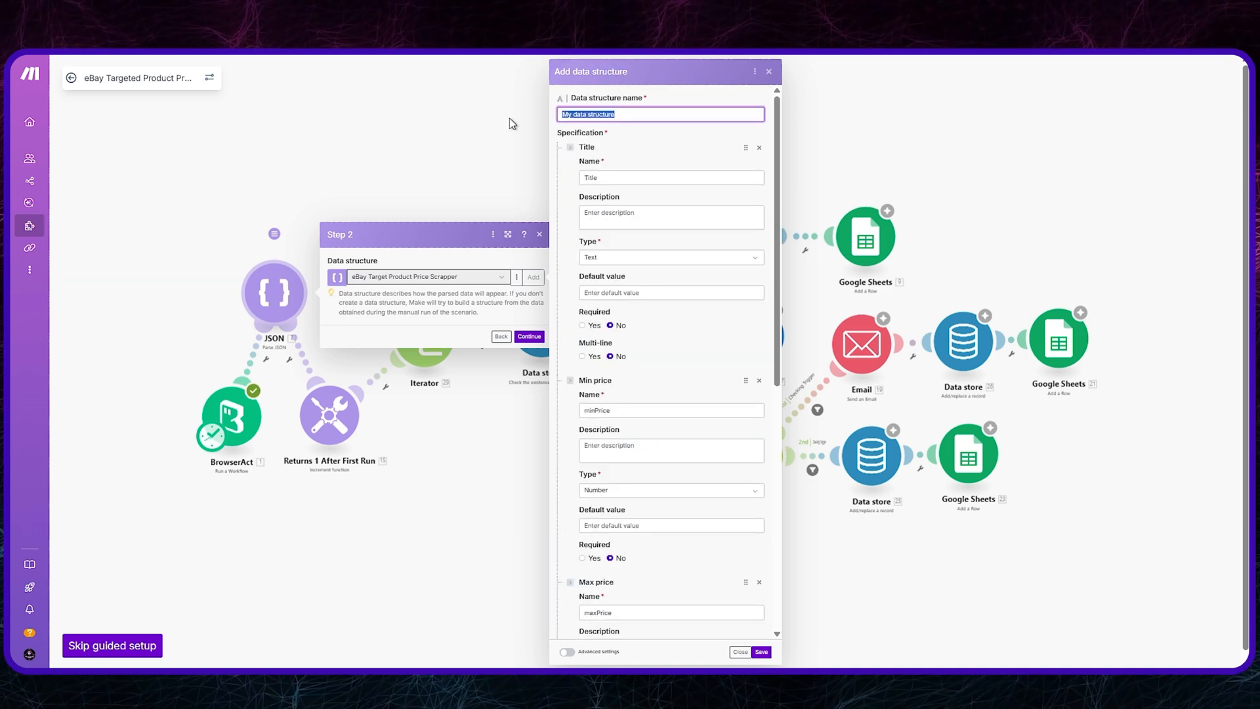
click(770, 73)
Step: Set the Parse JSON module's data structure to eBay Target Product Price Scrapper
click(502, 277)
click(436, 328)
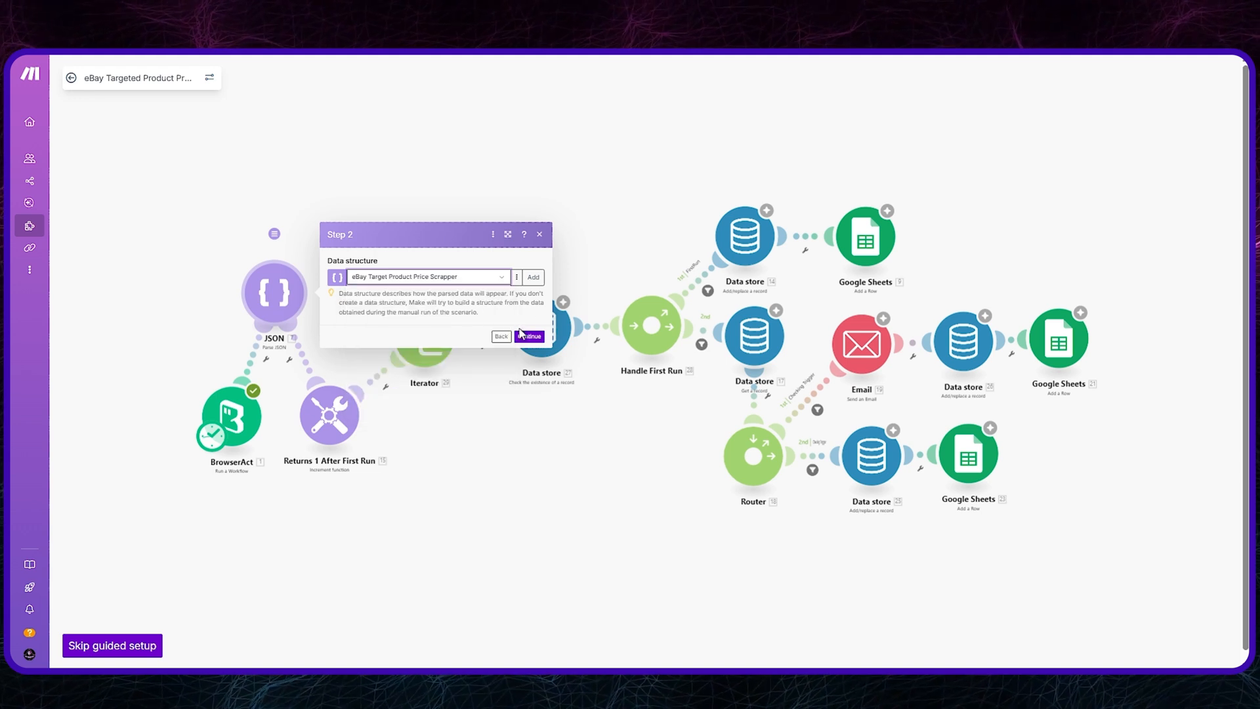
click(523, 334)
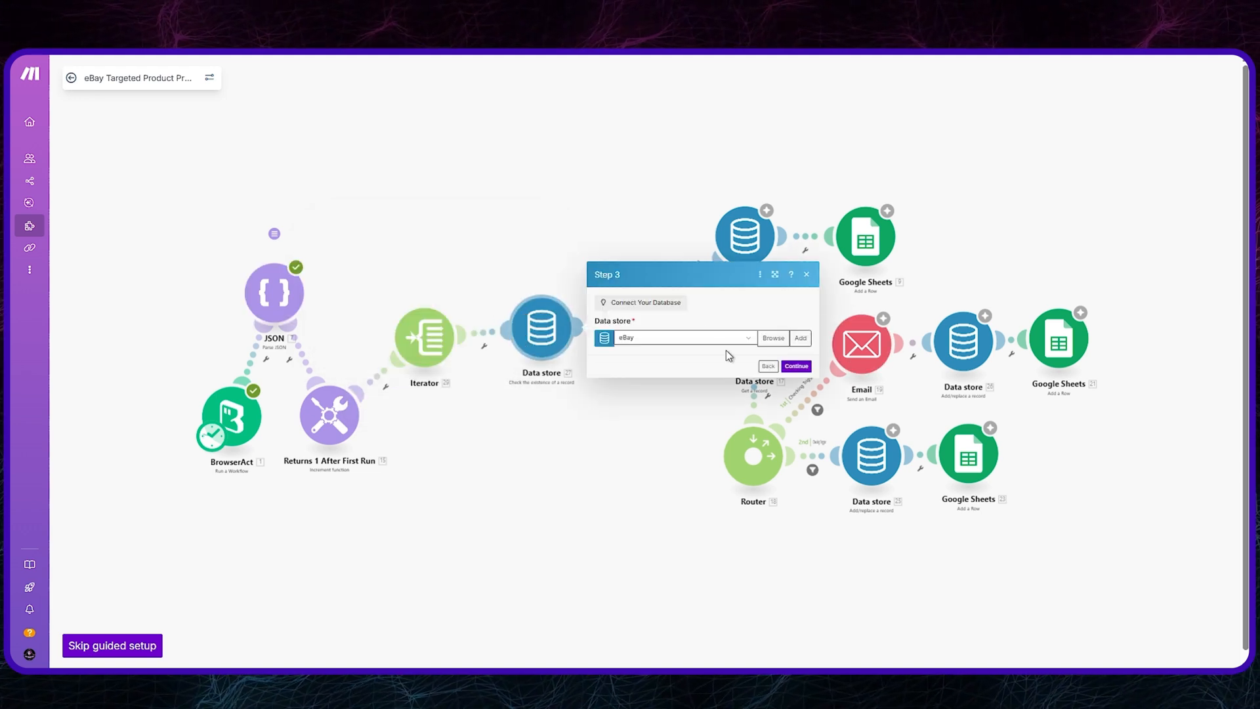
Step: Try to create a new data store for the module that checks the existence of a record
click(800, 337)
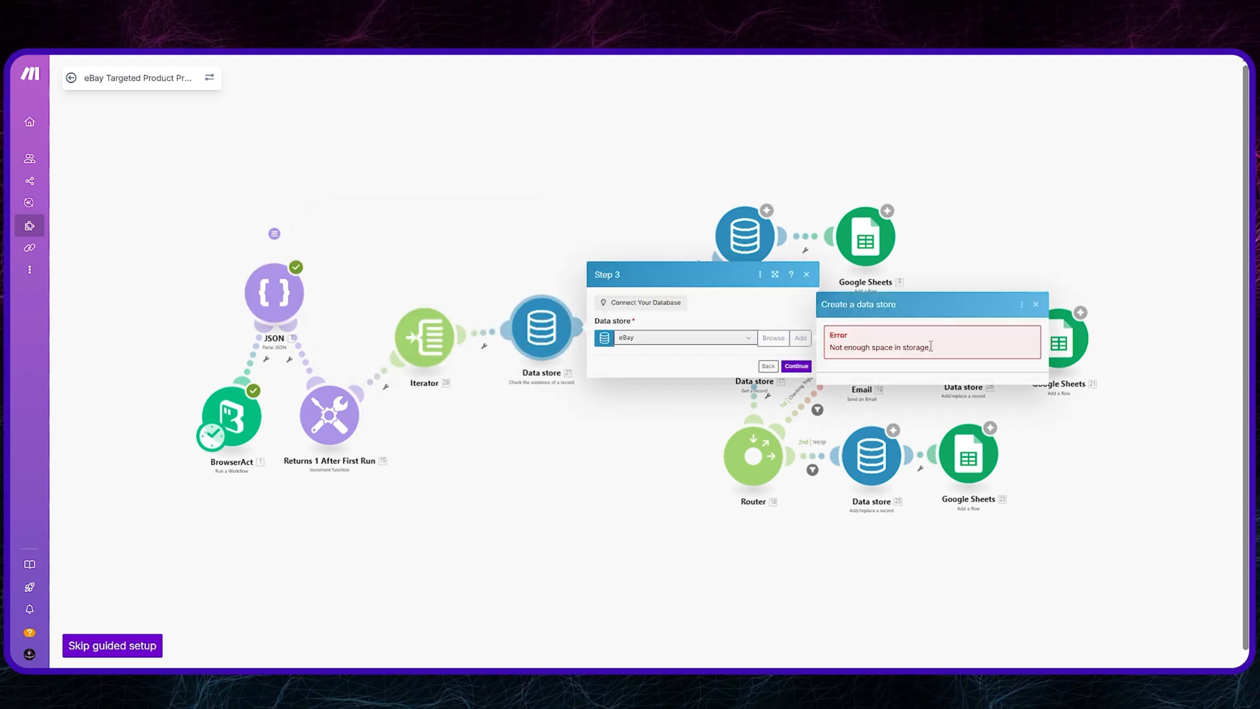
drag(930, 346, 832, 348)
click(1035, 305)
Step: Connect the eBay data store to the existence-check module and the first-run add/replace module
click(748, 337)
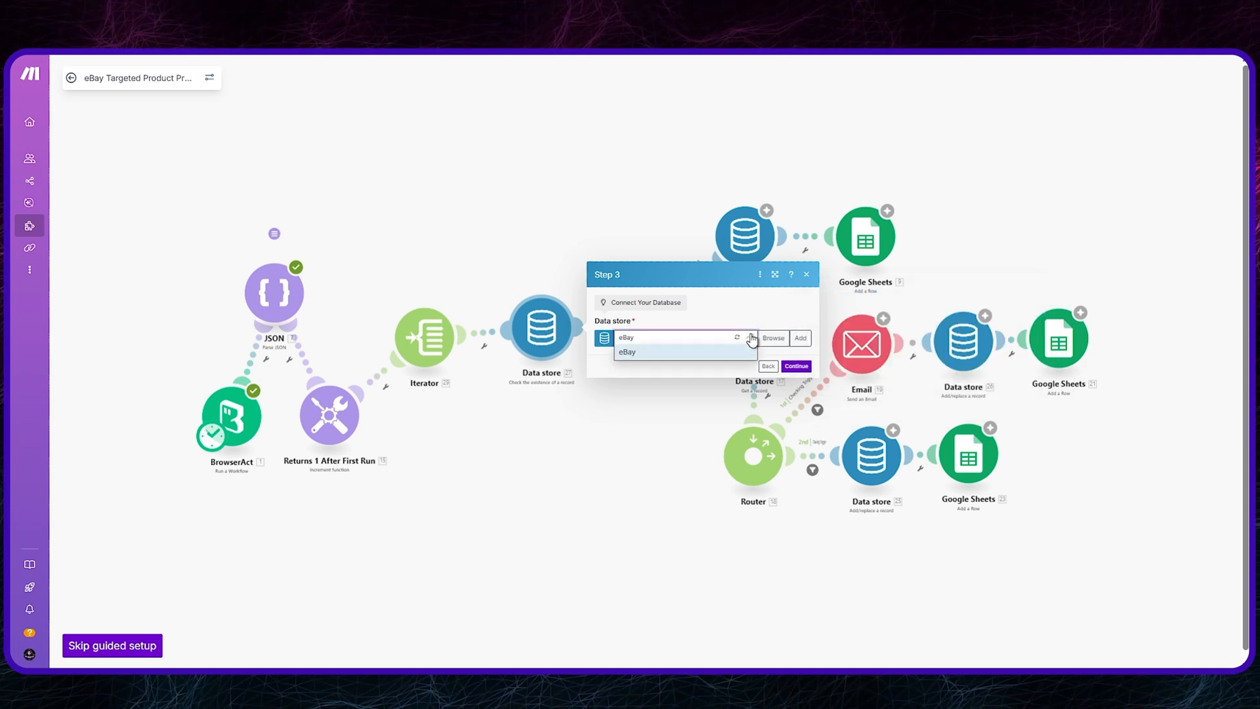
click(711, 354)
click(796, 365)
click(899, 247)
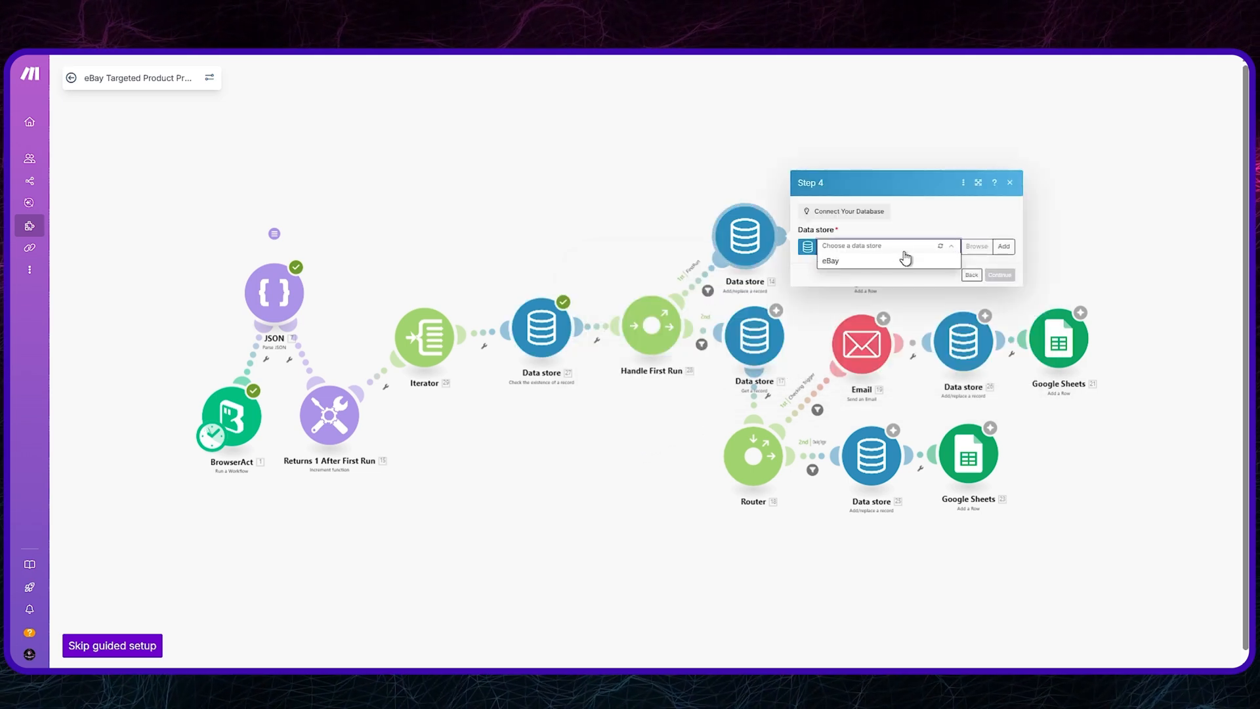
click(906, 259)
click(1000, 284)
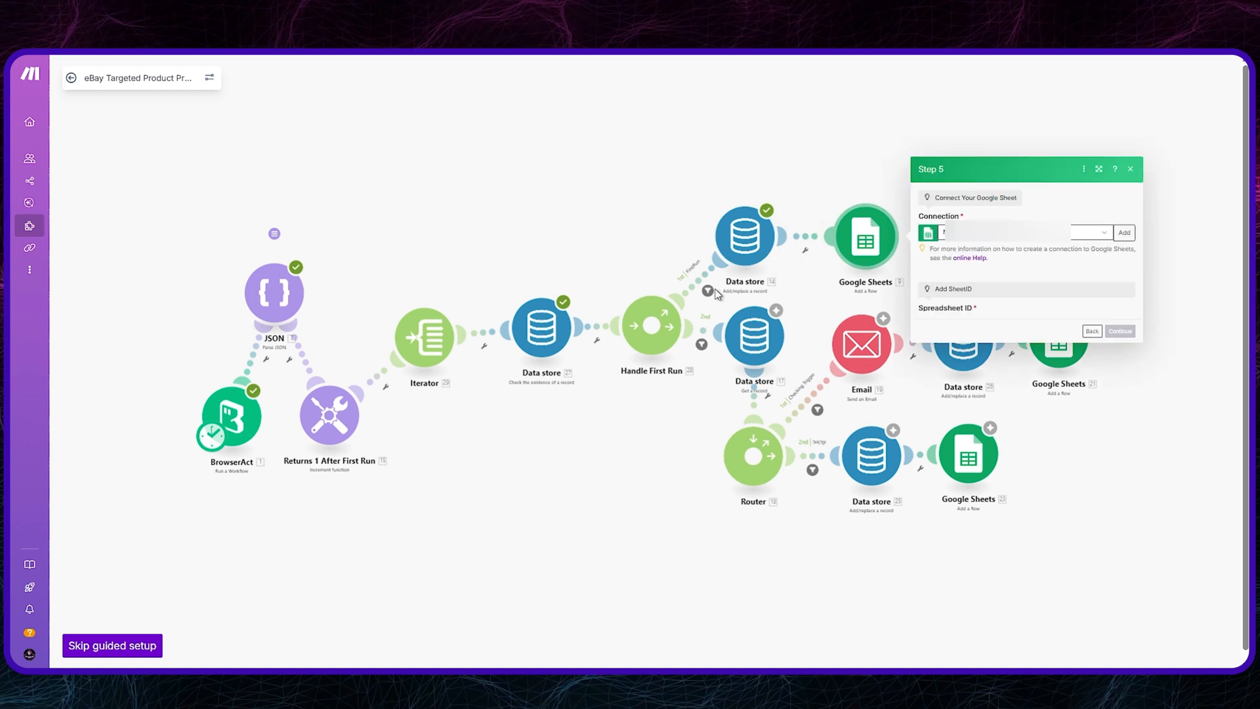
Step: Set the first-run Google Sheets module to add its rows to Sheet1 of the eBay Sheet spreadsheet
click(984, 286)
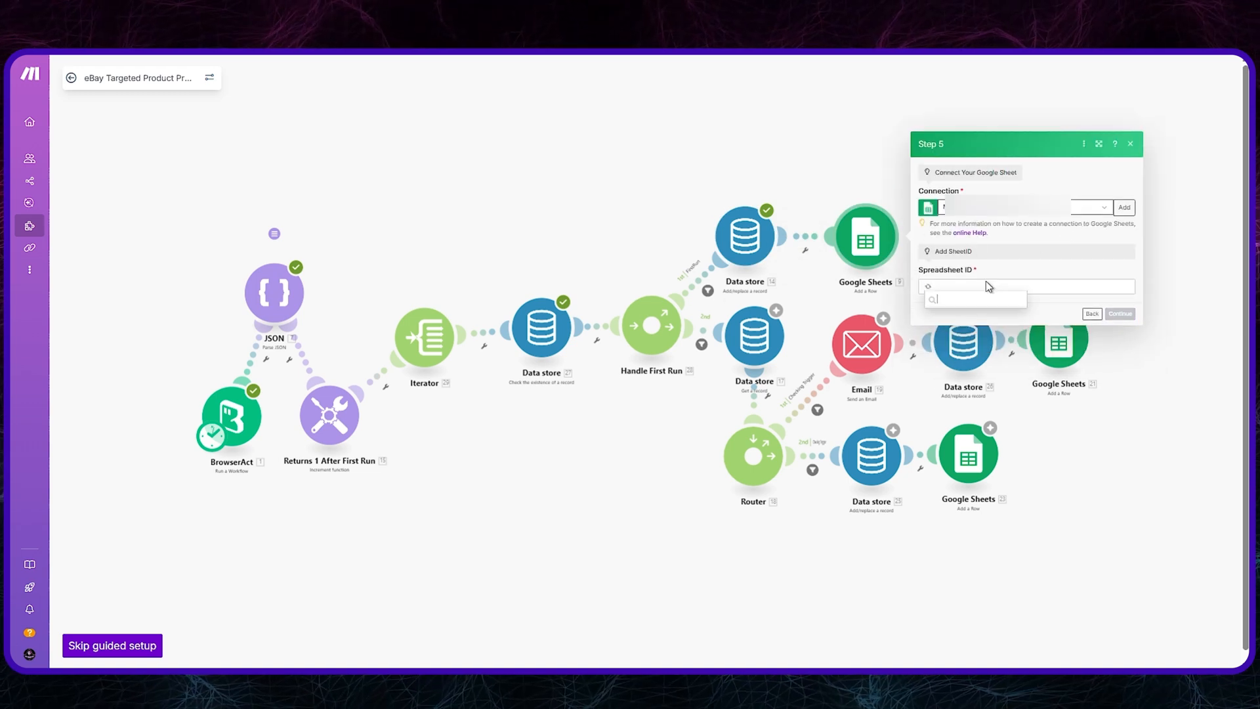
click(970, 332)
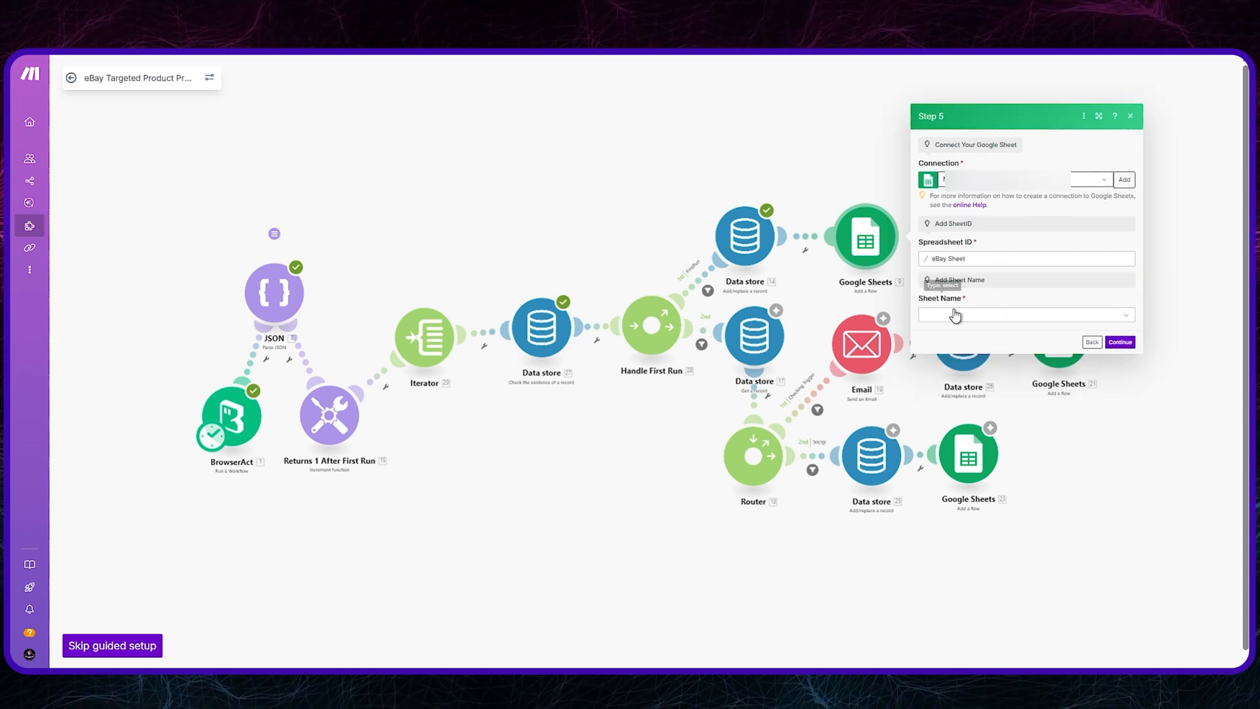
click(957, 315)
click(958, 329)
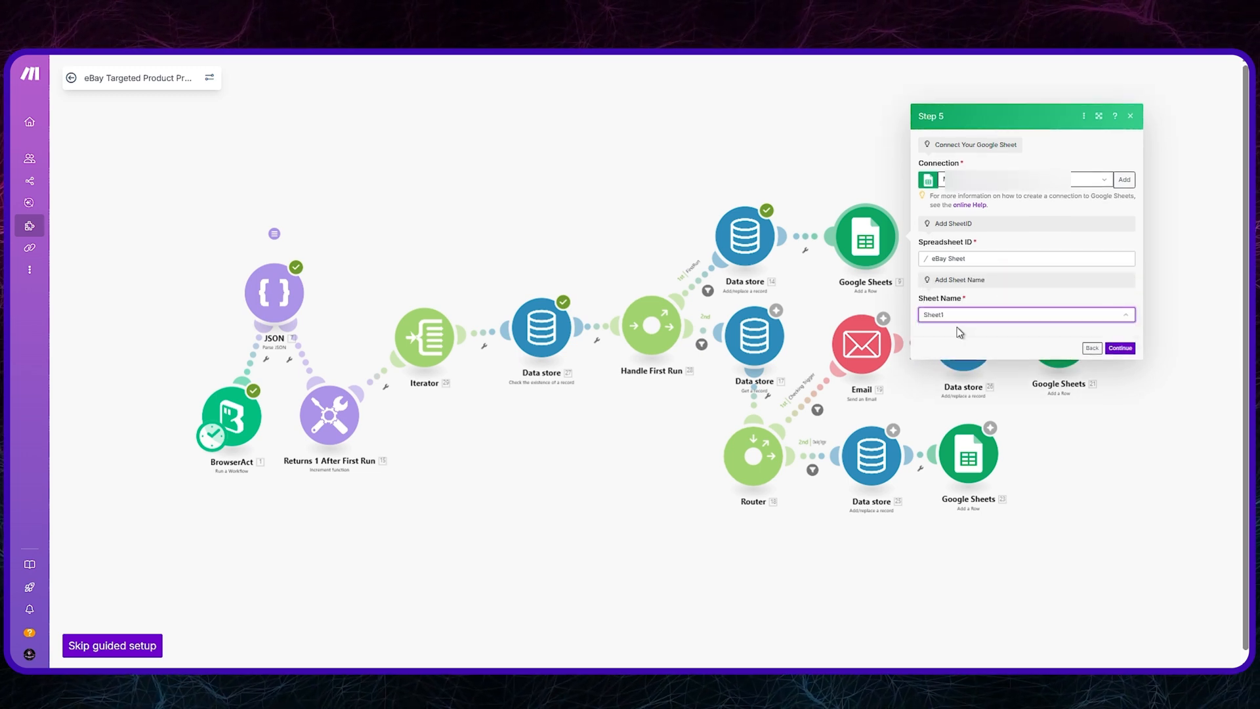
click(1120, 354)
Step: Connect the eBay data store to the module that gets a record
click(886, 345)
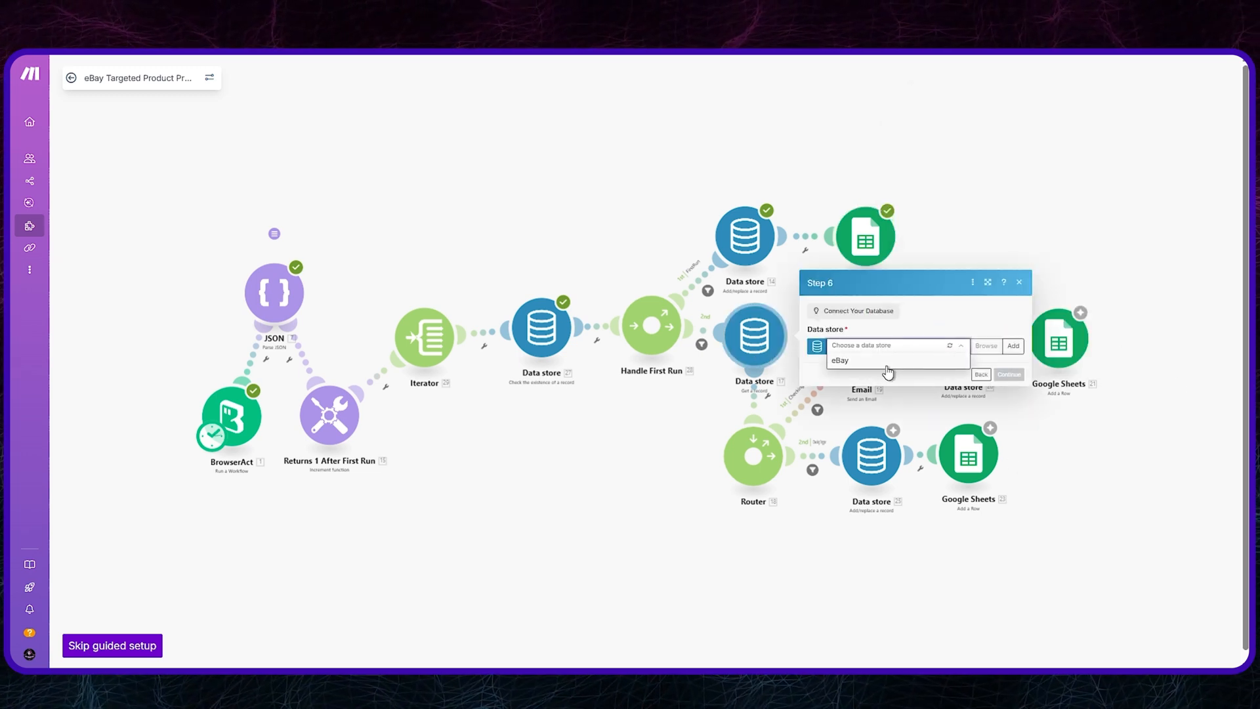
click(887, 364)
click(1008, 374)
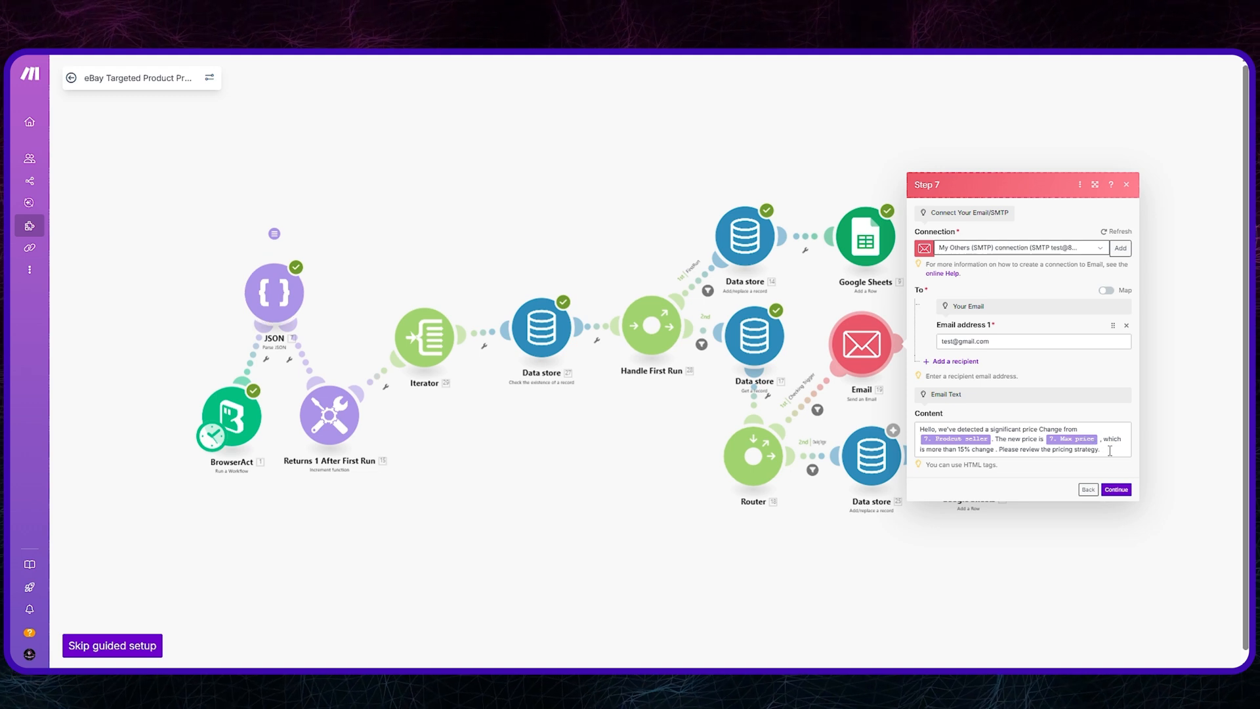
Step: Review and accept the price-change email content, and complete the Data store module that follows the email
drag(1110, 451, 913, 435)
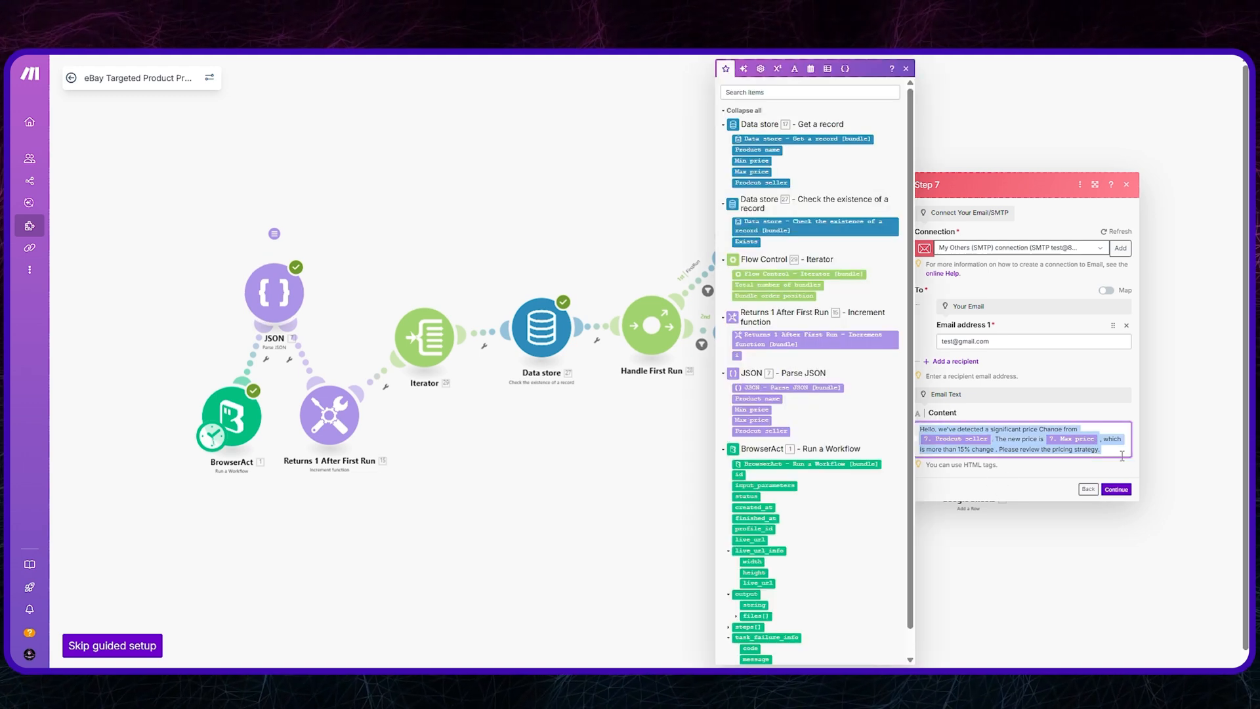
click(1115, 489)
click(1204, 404)
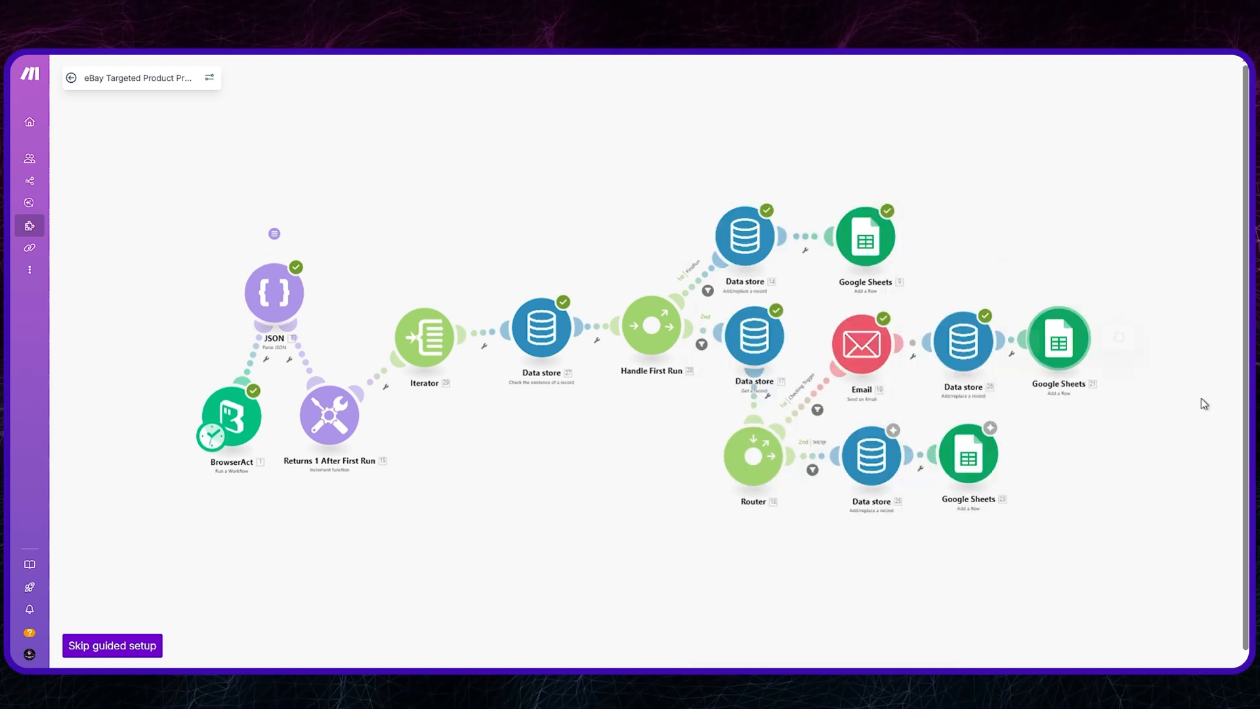
Step: Set the email branch's Google Sheets module to use Sheet1 of the eBay Sheet spreadsheet
click(853, 391)
click(845, 433)
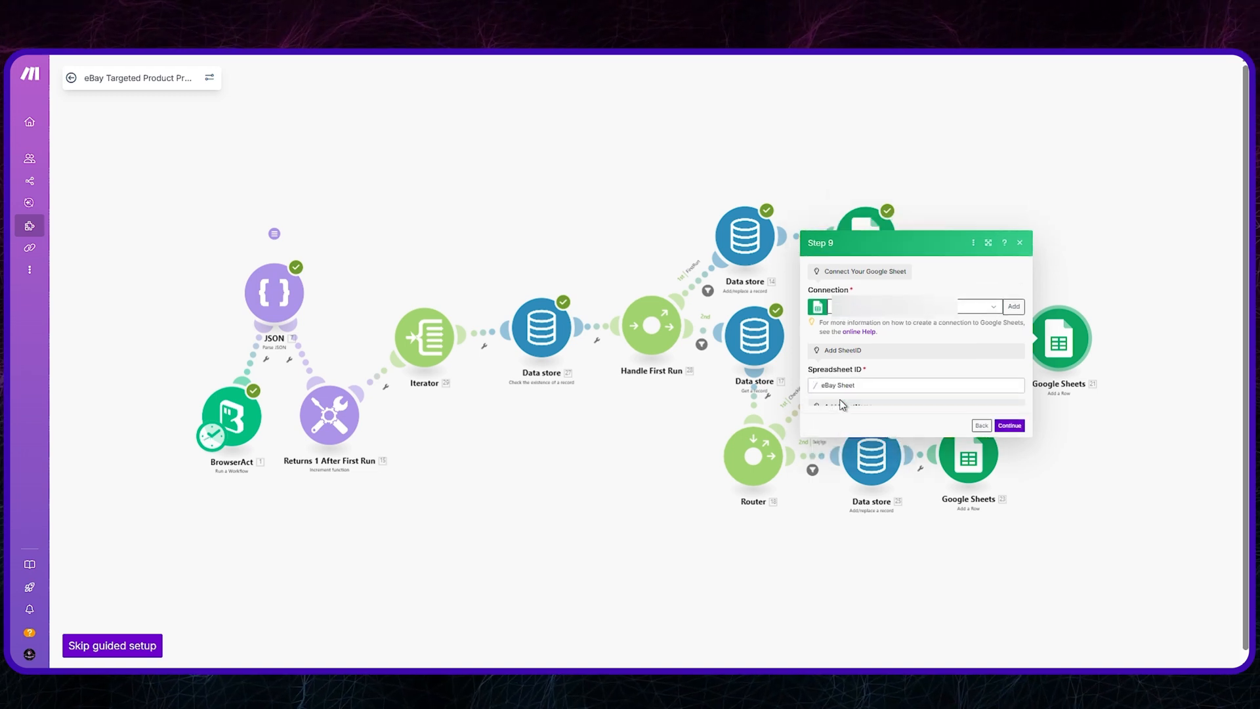
click(853, 414)
click(857, 435)
click(1010, 454)
Step: Connect the eBay data store to the add/replace module on the router's second branch
click(1004, 466)
click(984, 487)
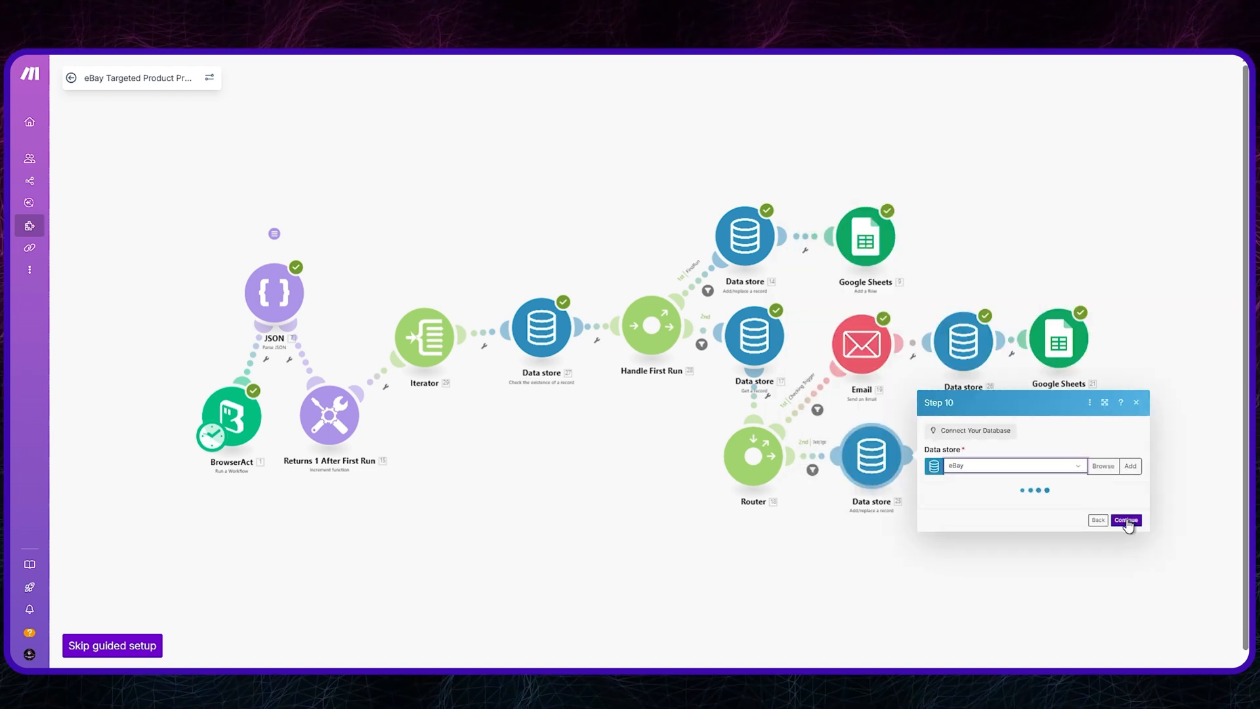
click(1127, 522)
Step: Set the router's second-branch Google Sheets module to Sheet1 of eBay Sheet, and finish the guided setup
click(1062, 505)
click(1046, 542)
click(1048, 532)
click(1054, 543)
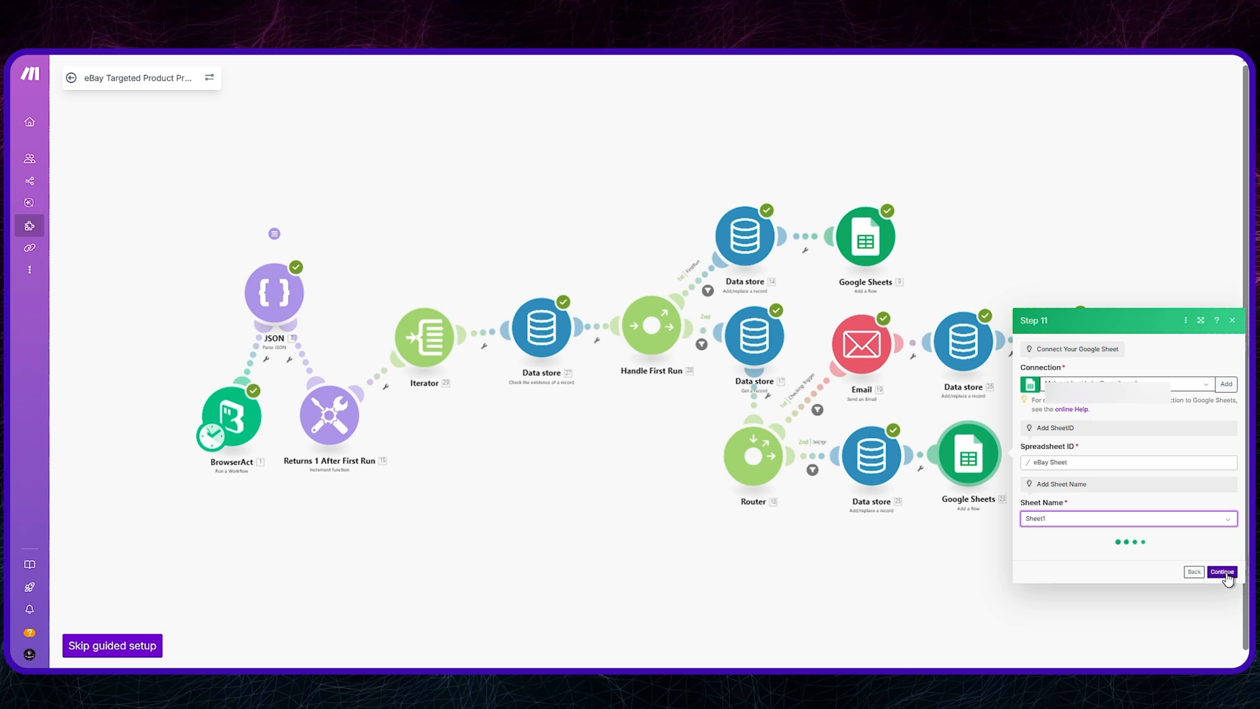
click(1225, 575)
click(1019, 359)
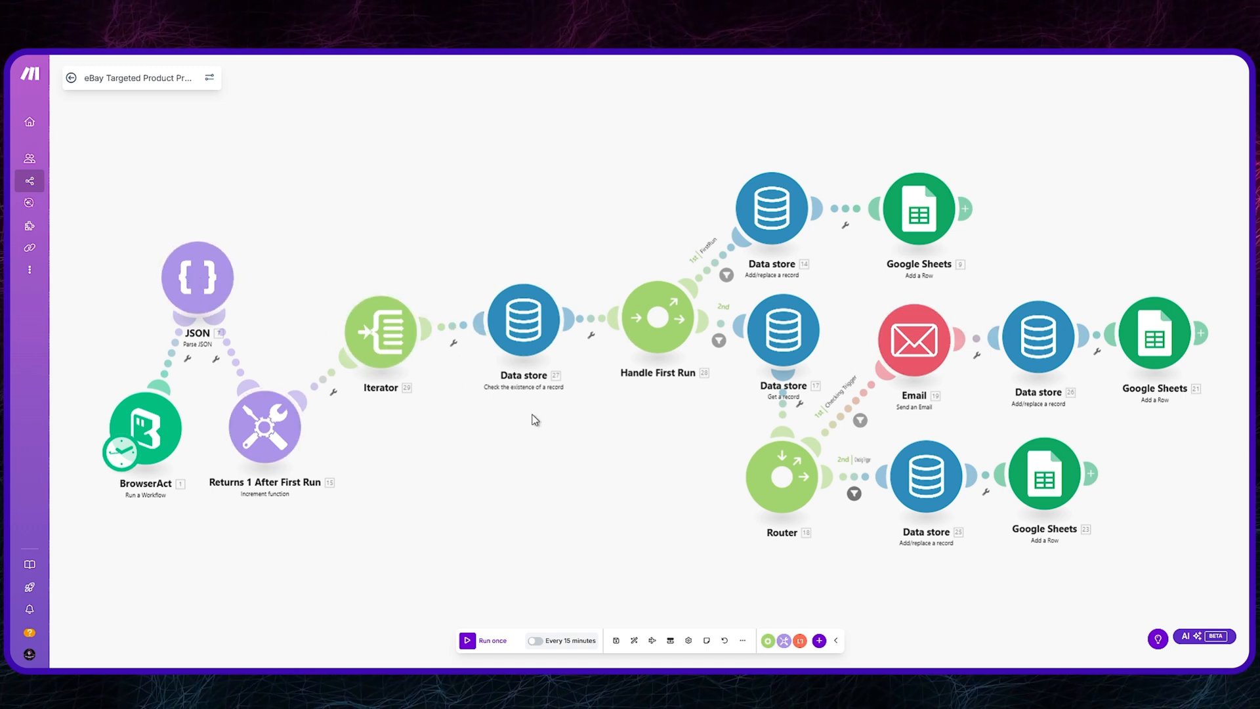
Step: Examine the key used by the Data store module that checks whether a record exists
click(525, 341)
click(687, 338)
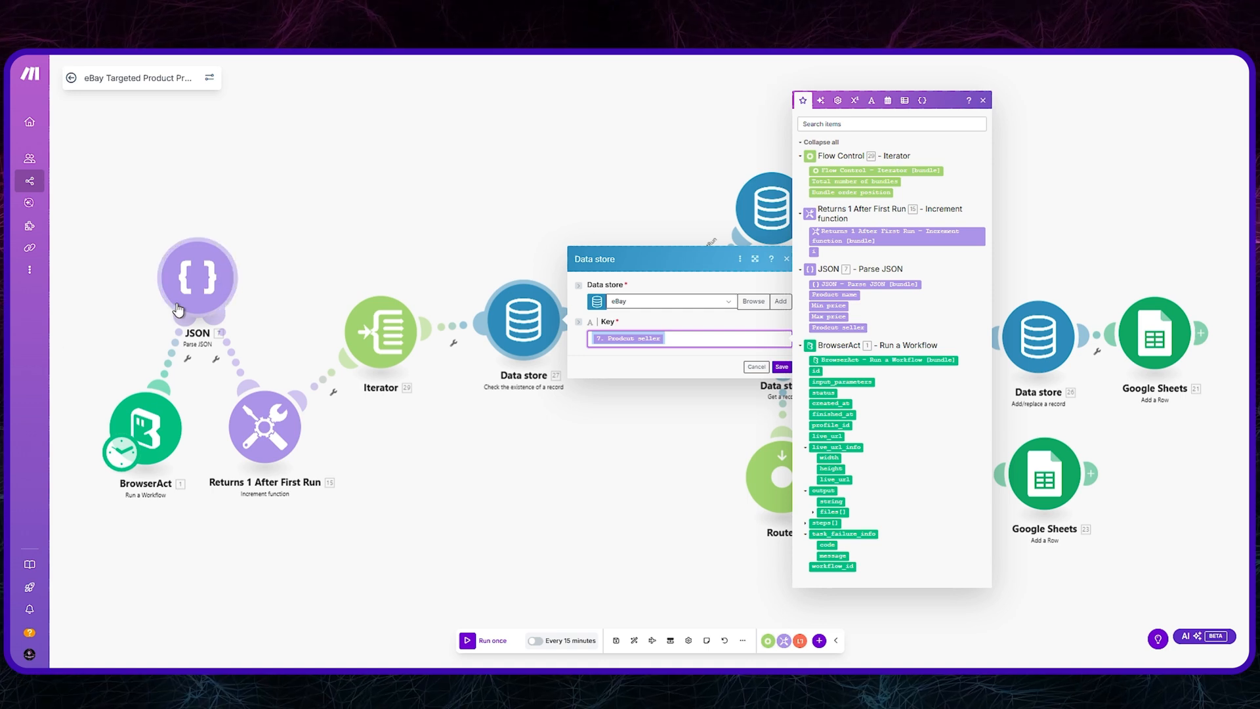
click(717, 255)
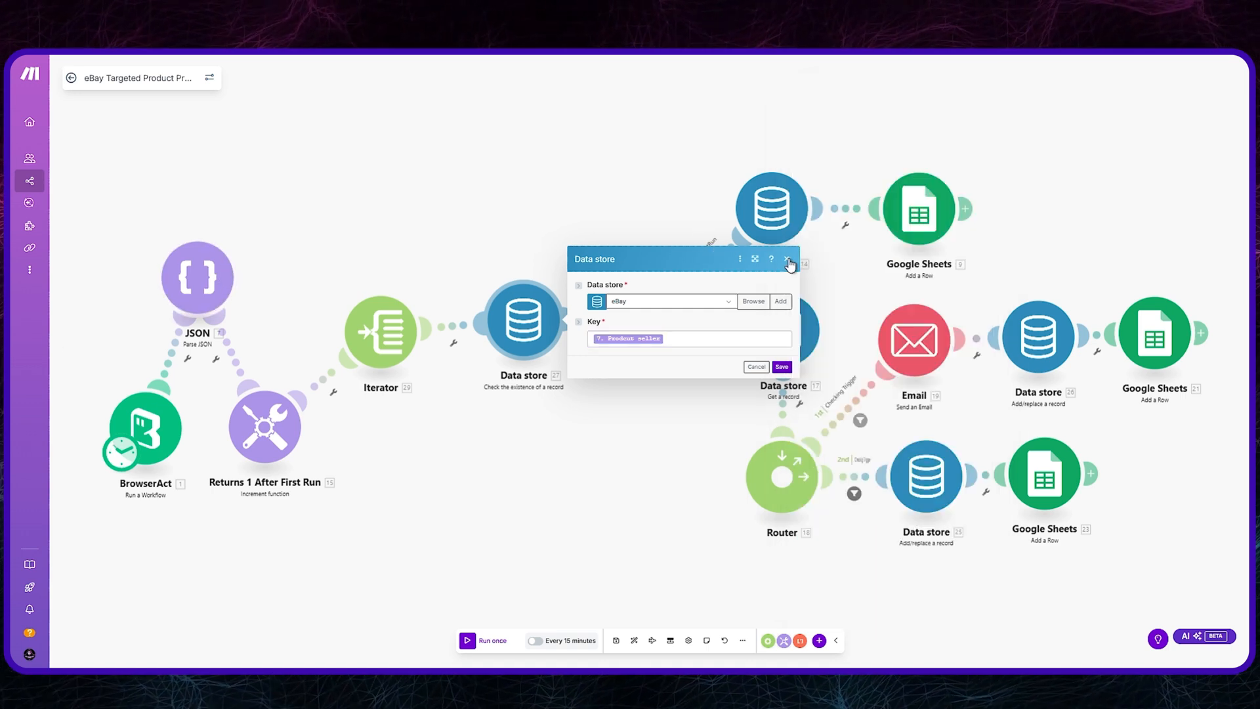
click(787, 260)
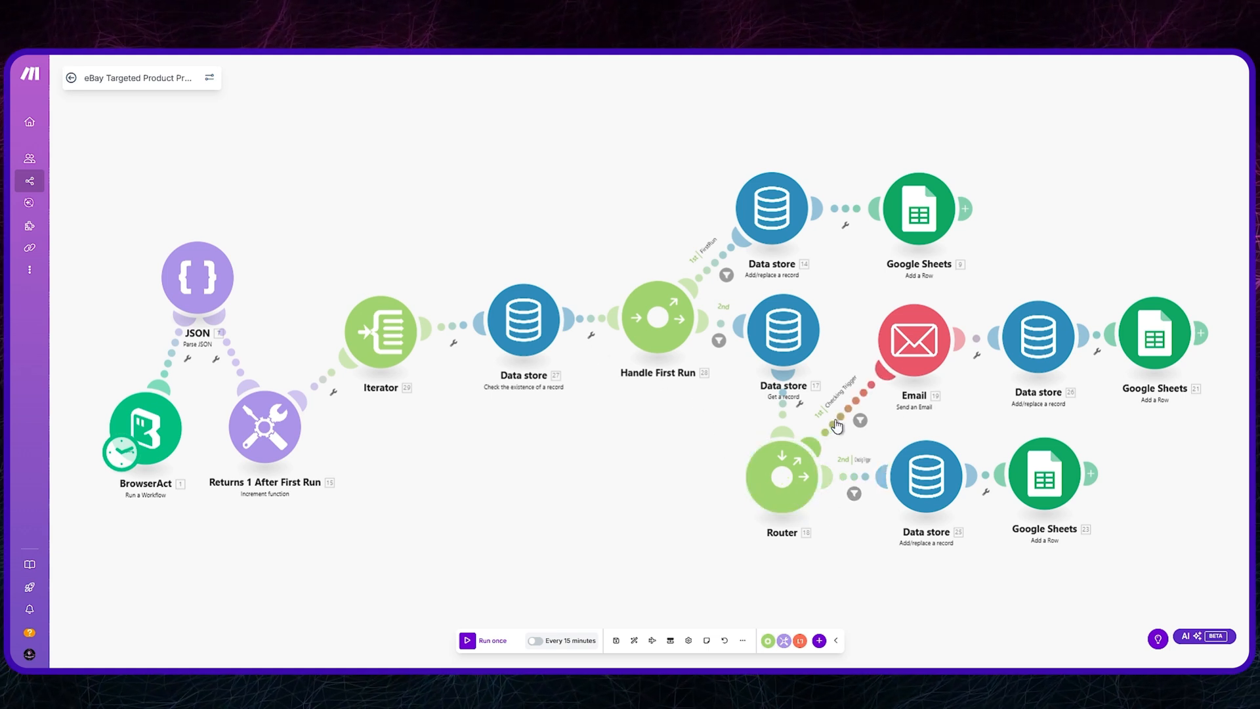
Step: Review the label and condition of the FirstRun filter between Handle First Run and the add/replace Data store module
click(722, 265)
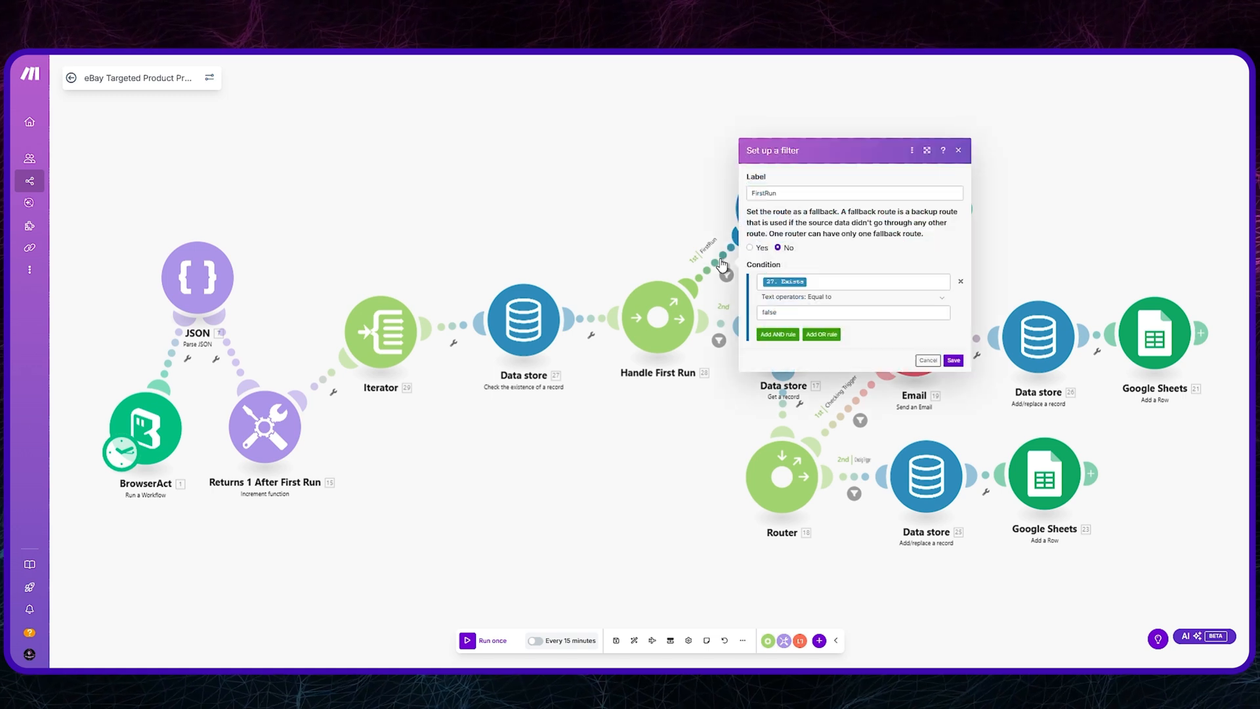
click(840, 284)
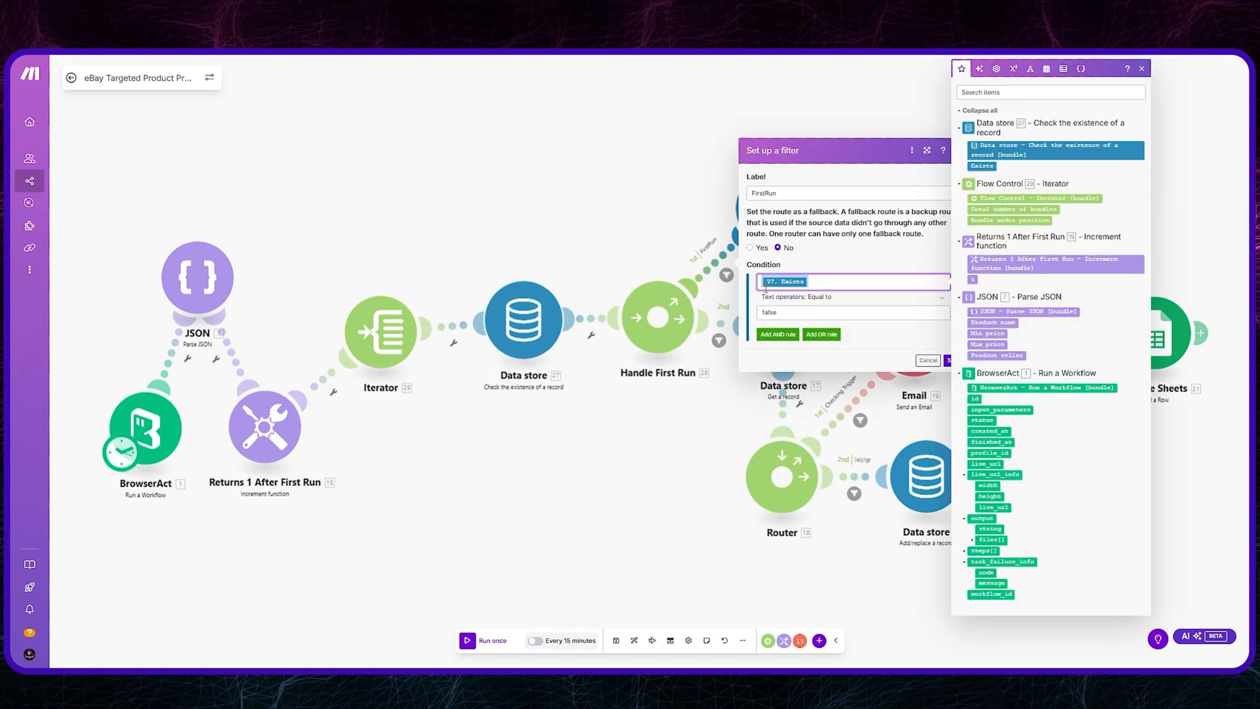
click(777, 194)
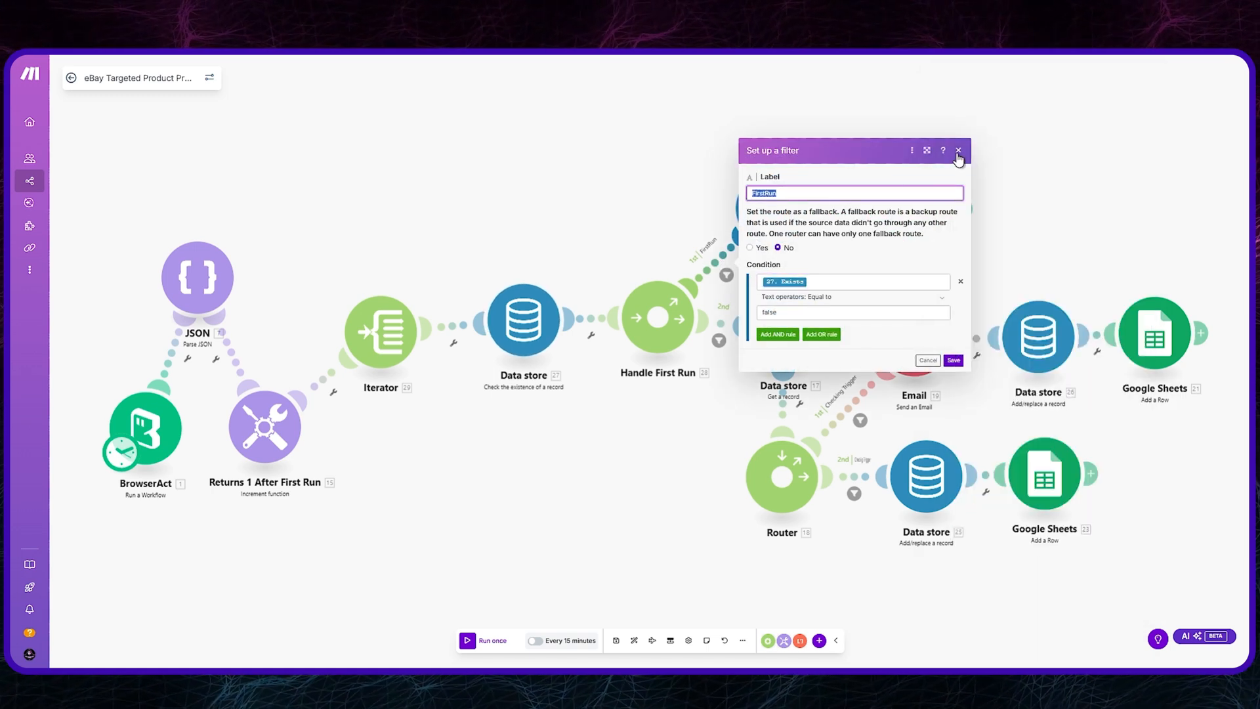
drag(789, 313, 759, 312)
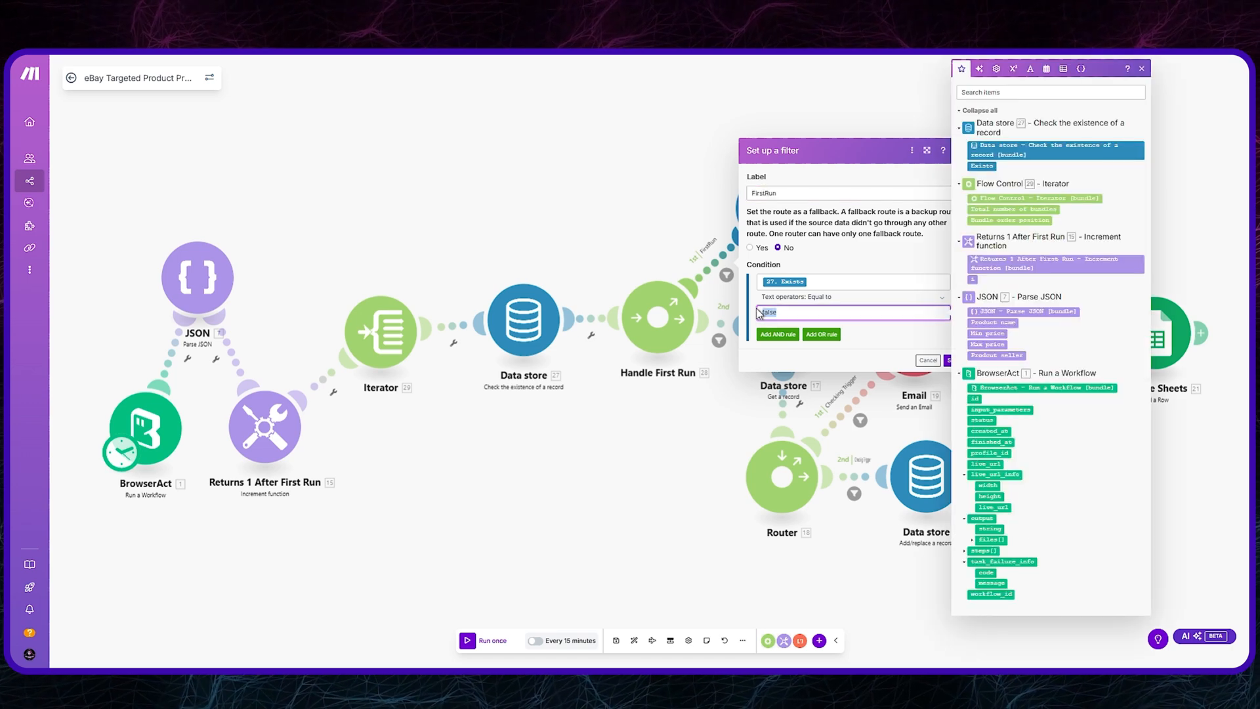
click(945, 157)
click(957, 152)
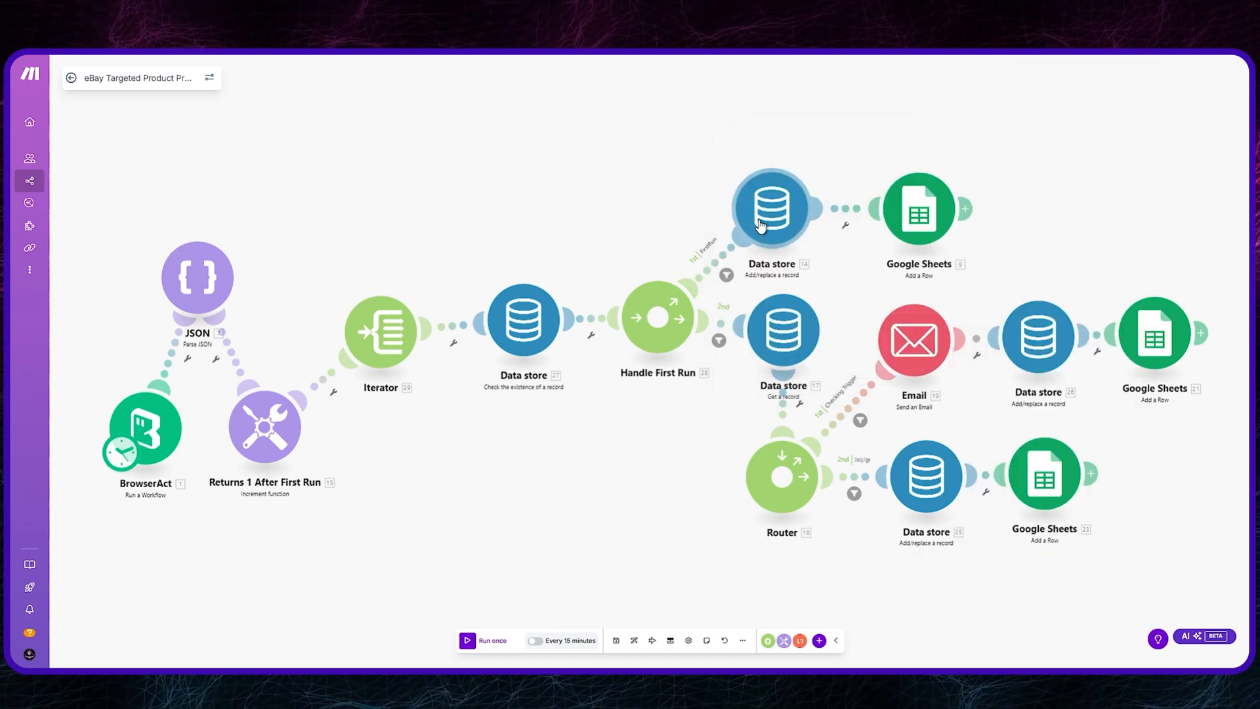
Step: Check the filter condition on Handle First Run's second route, leading to the Get a record module
click(719, 340)
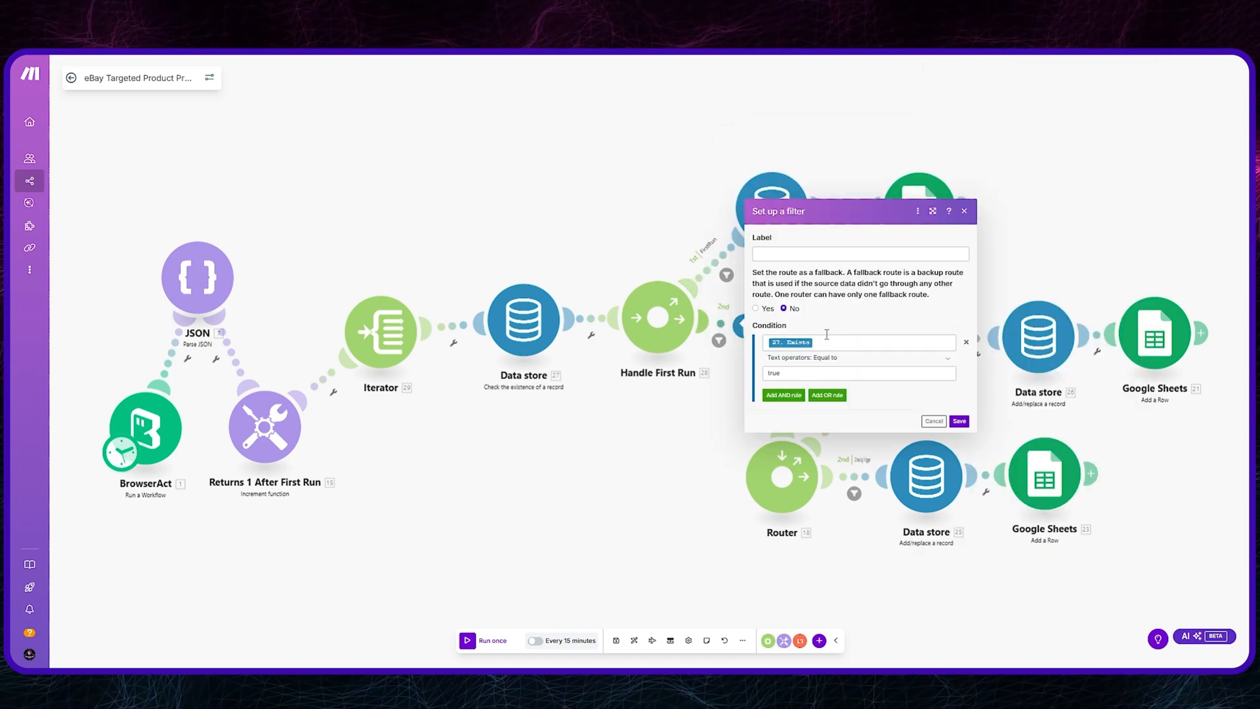
click(840, 344)
click(781, 373)
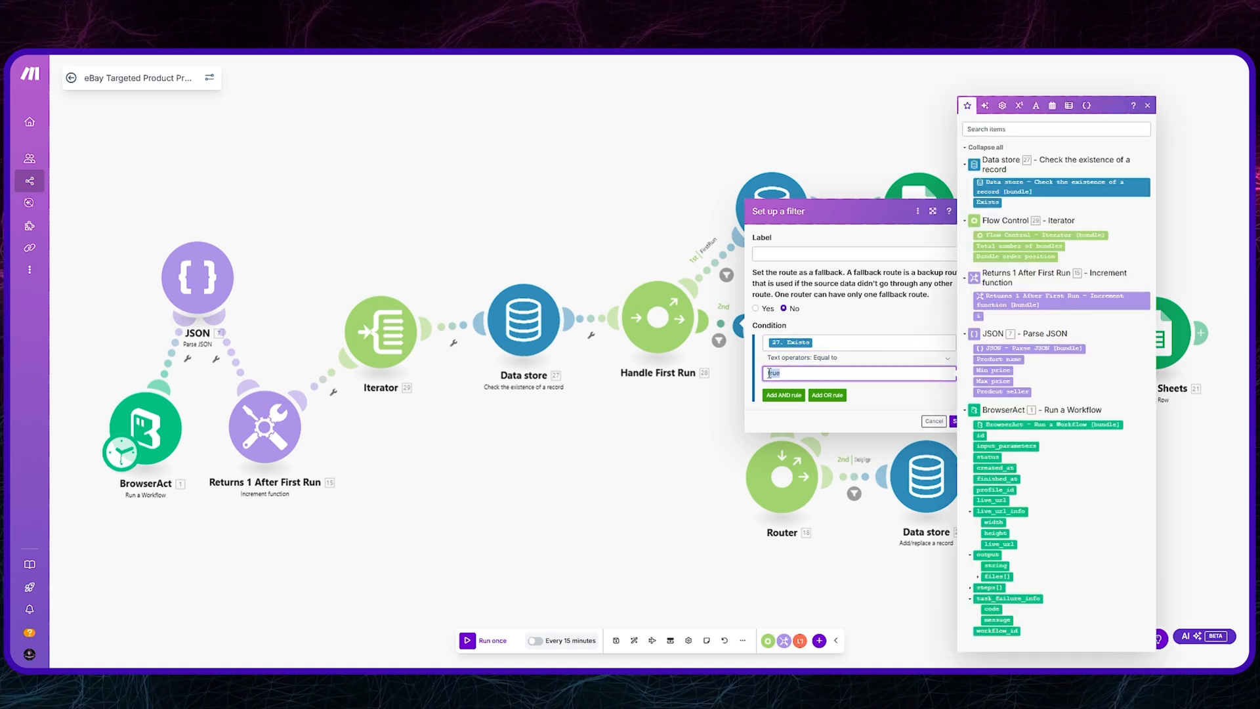
click(863, 220)
click(964, 211)
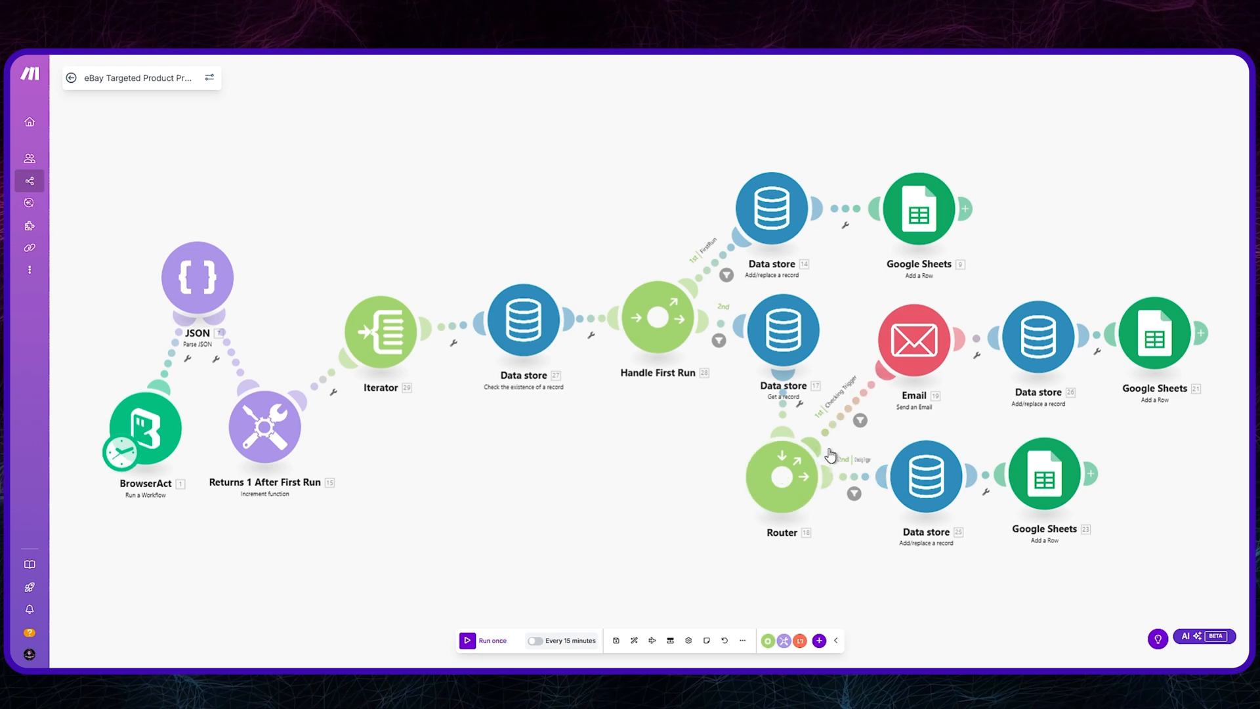
Step: Examine the product-name comparisons and price-change thresholds in the Checking Trigger filter before the Email module
click(841, 422)
click(1010, 307)
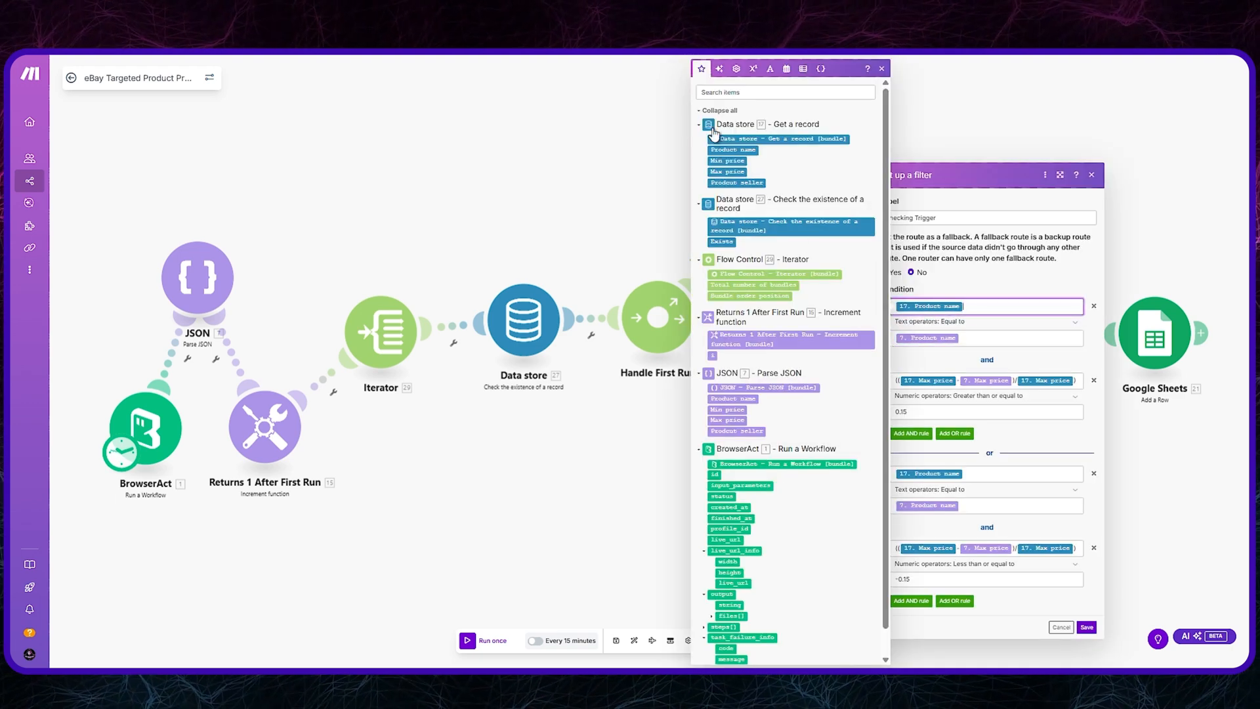
click(938, 337)
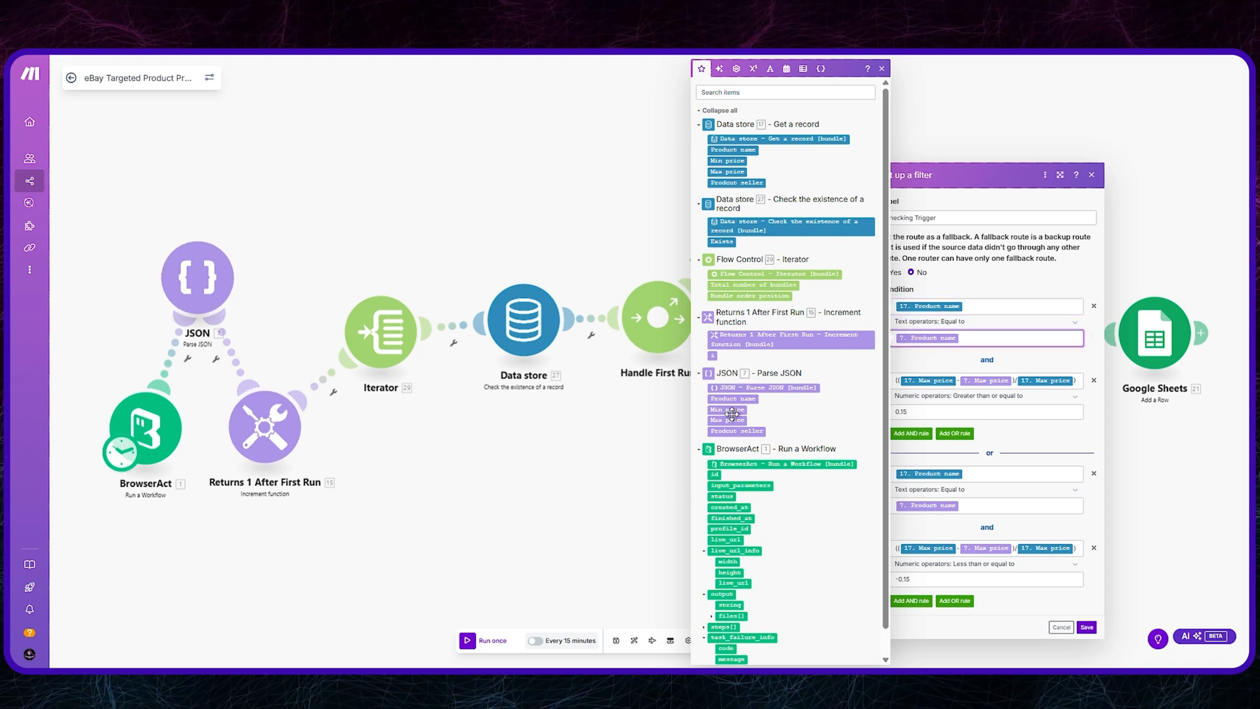
click(972, 307)
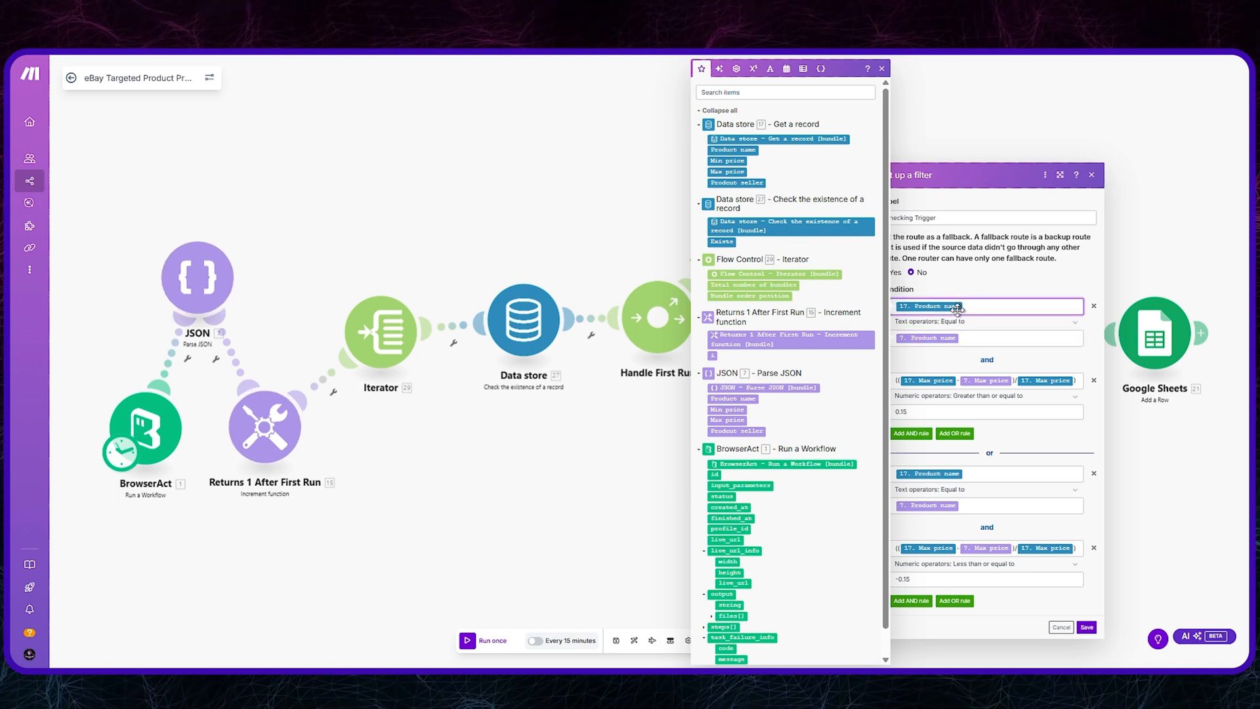
click(880, 69)
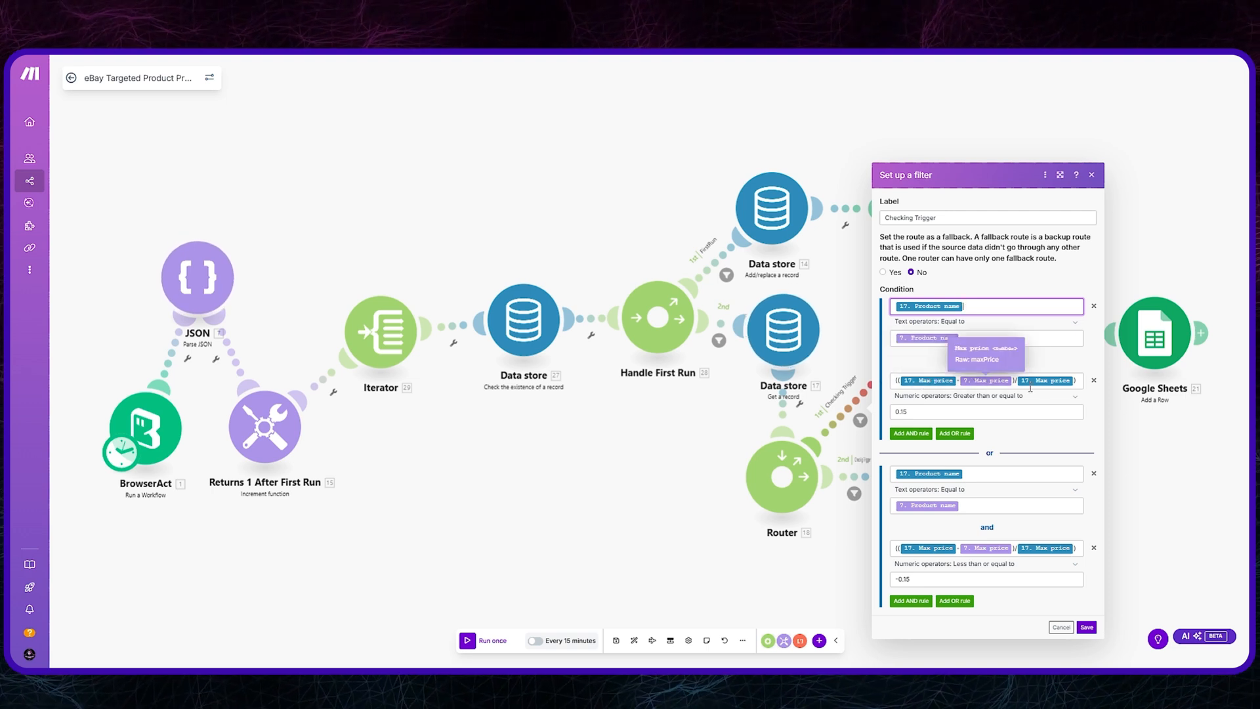
click(922, 414)
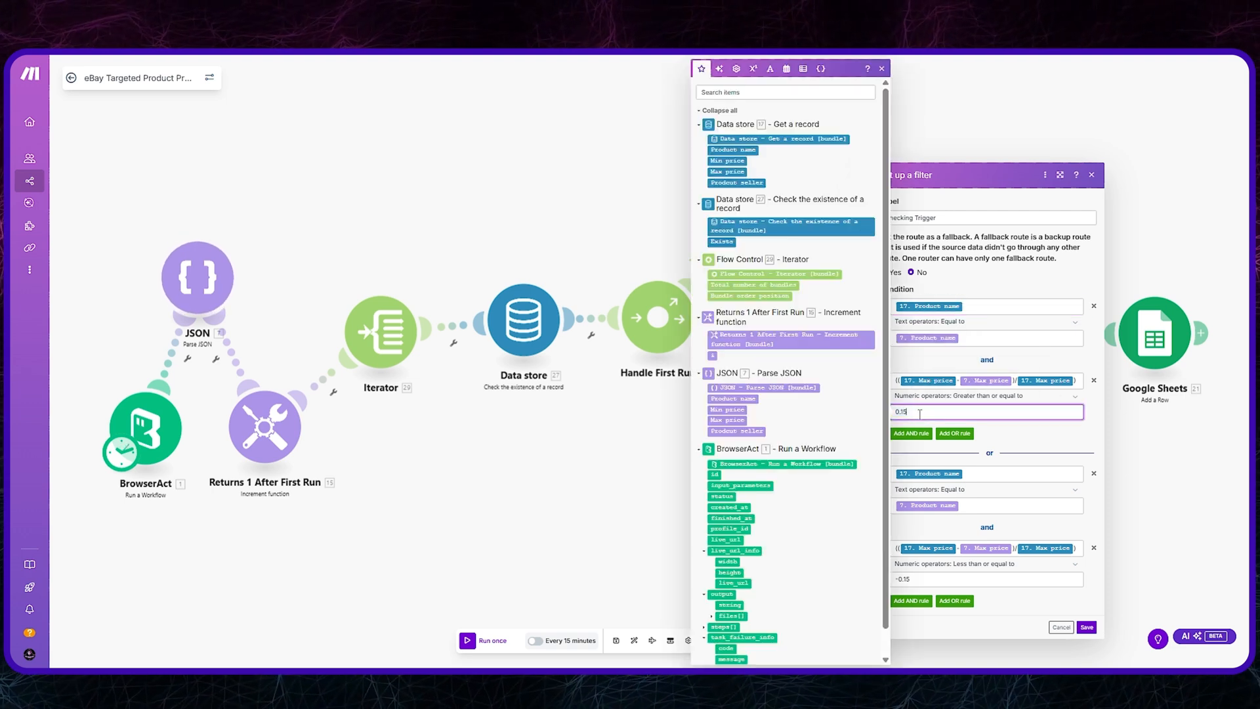
click(882, 69)
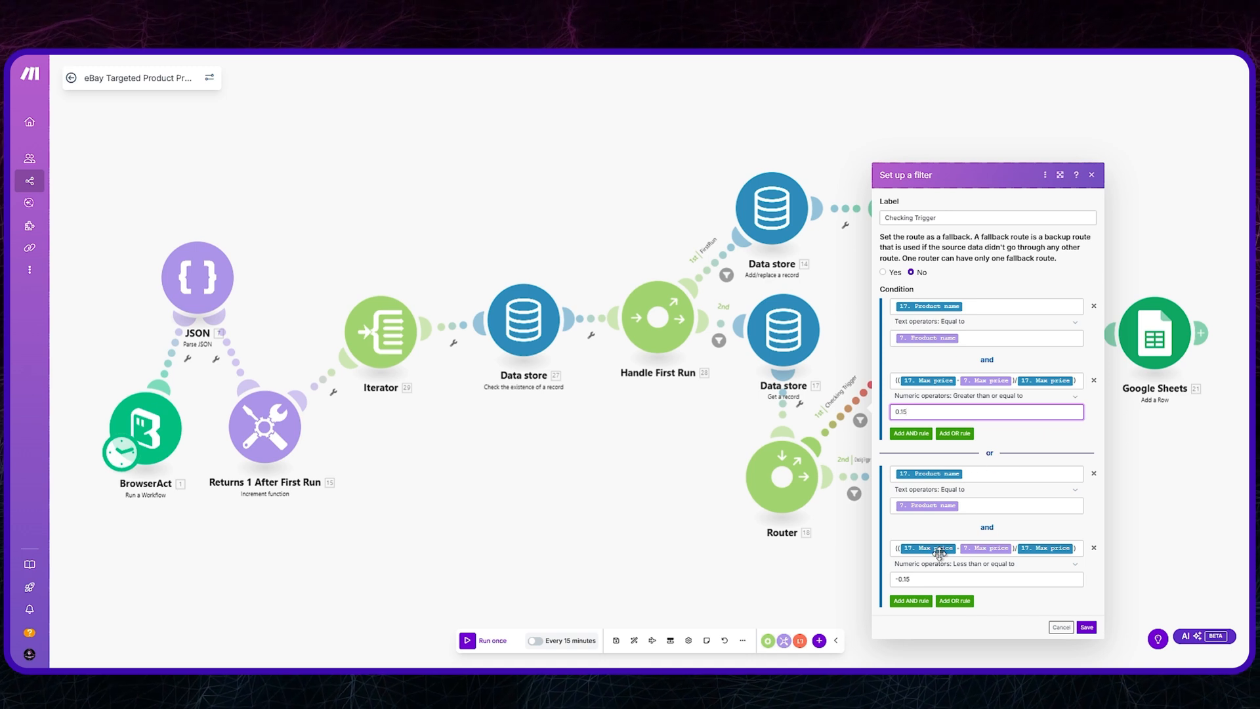
click(1092, 175)
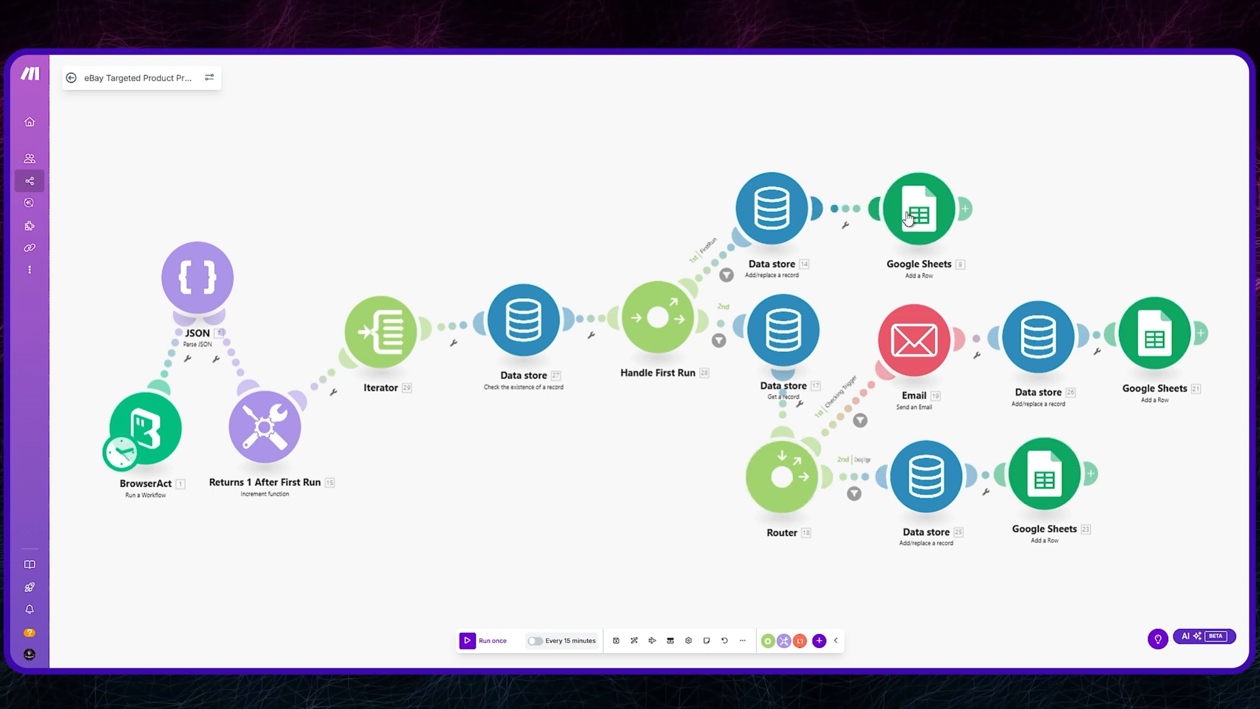
Step: Review the key and record field mappings of the add/replace Data store module on the lower Router's second branch
drag(1057, 481, 1066, 483)
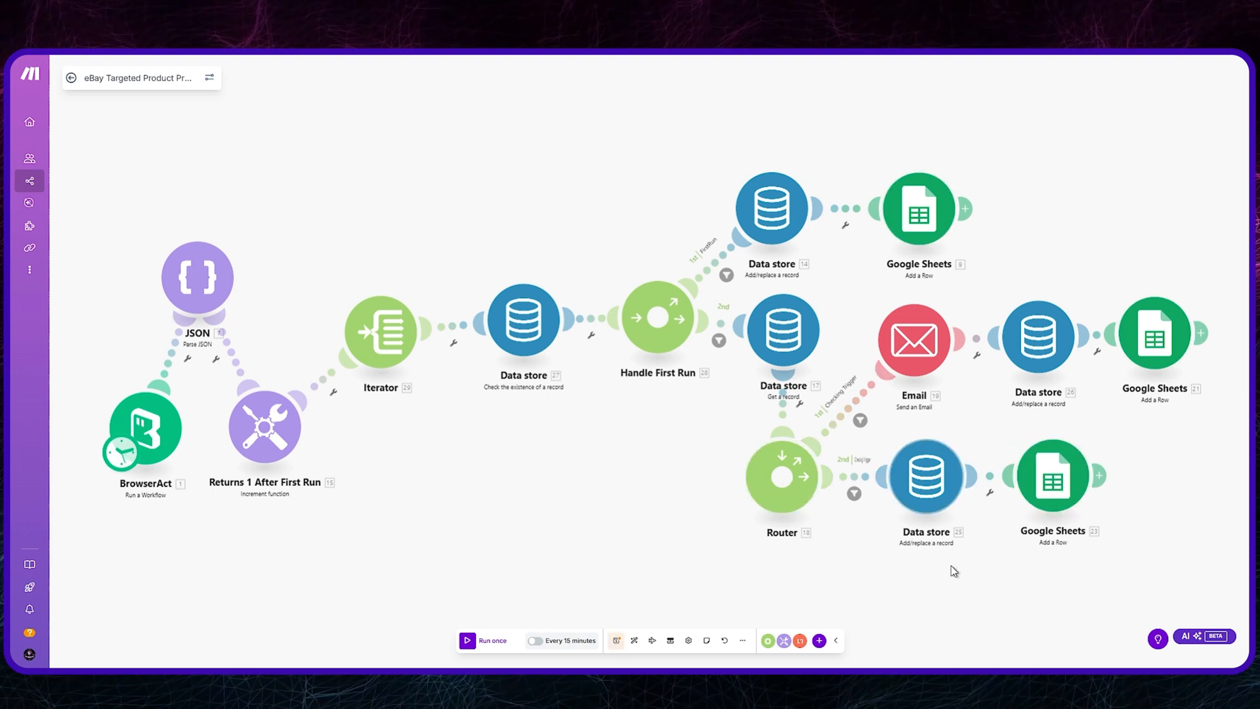
click(926, 475)
drag(1089, 373, 973, 371)
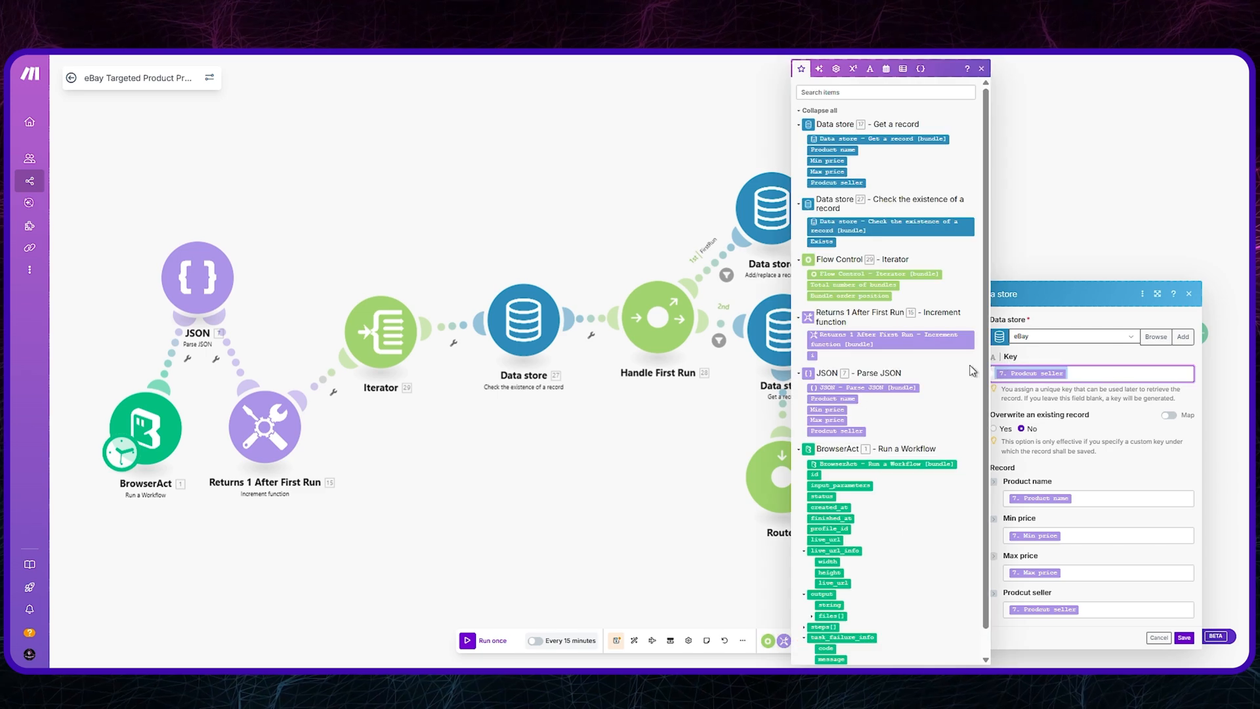
click(981, 68)
click(1096, 498)
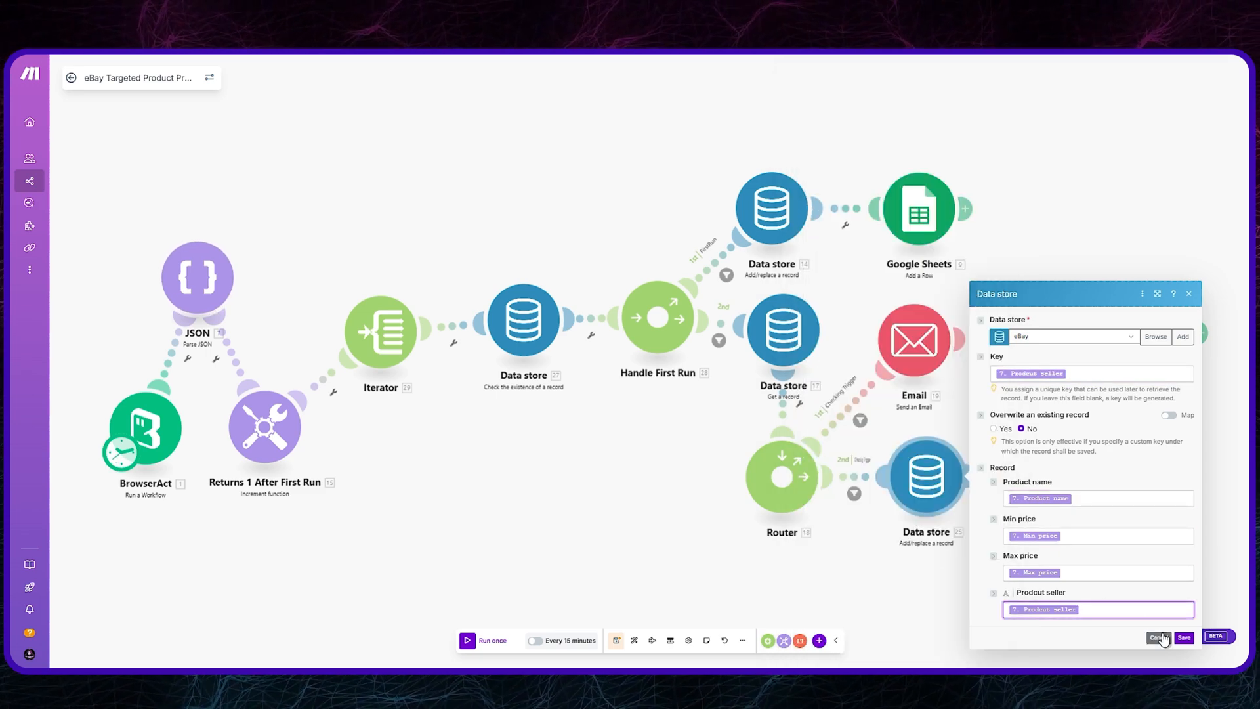
click(1189, 293)
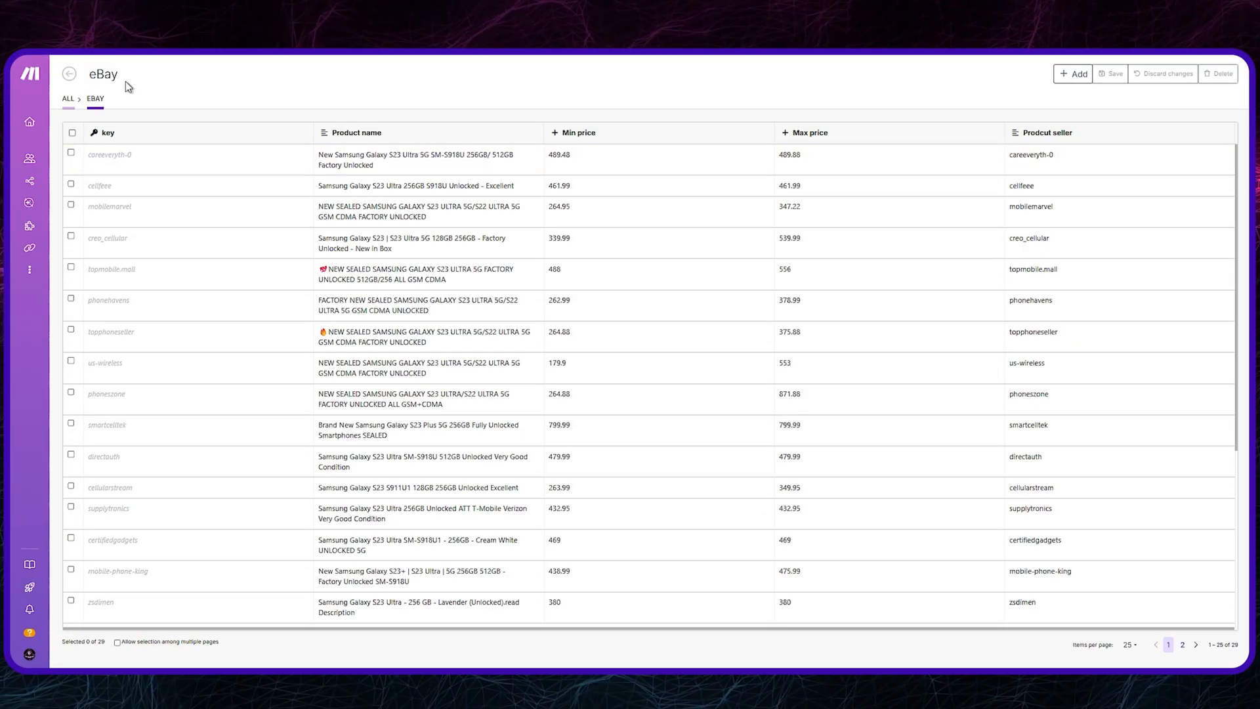
Step: Inspect the records in the eBay data store, comparing each entry's key, product name, minimum and maximum prices, and seller
double_click(117, 78)
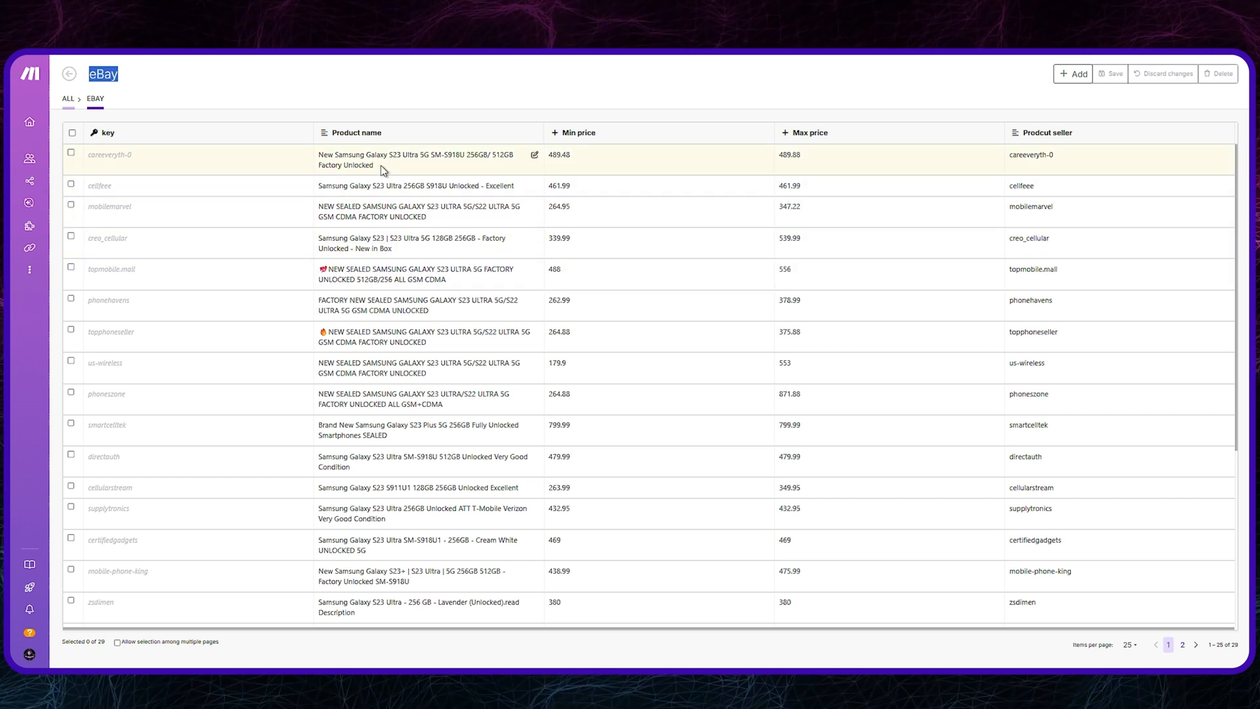
double_click(88, 301)
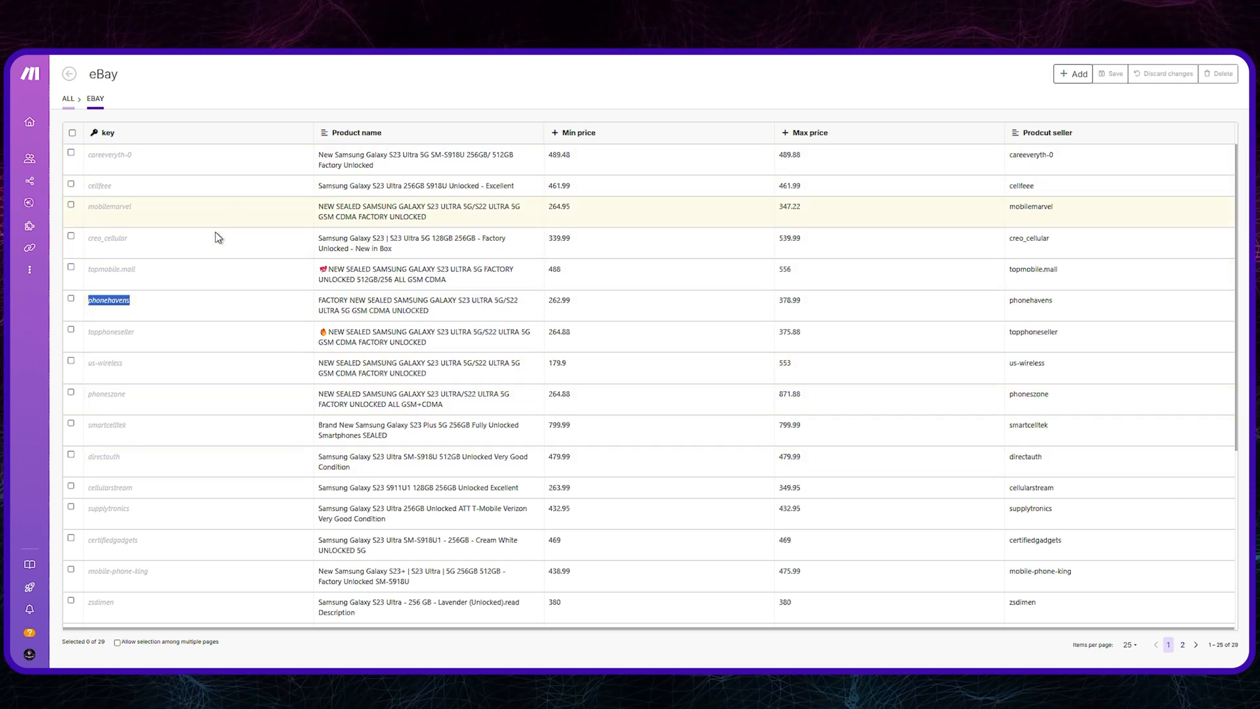
triple_click(533, 301)
double_click(551, 303)
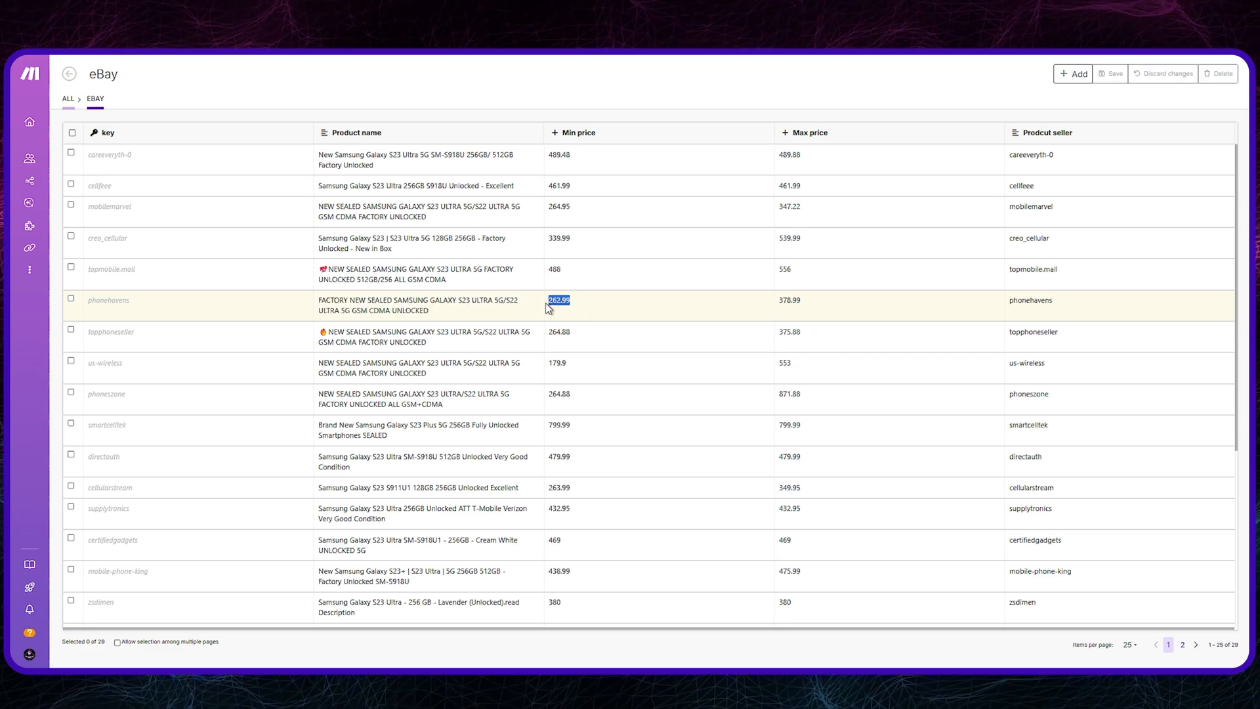
double_click(786, 302)
double_click(1030, 302)
scroll(646, 372, down, 1)
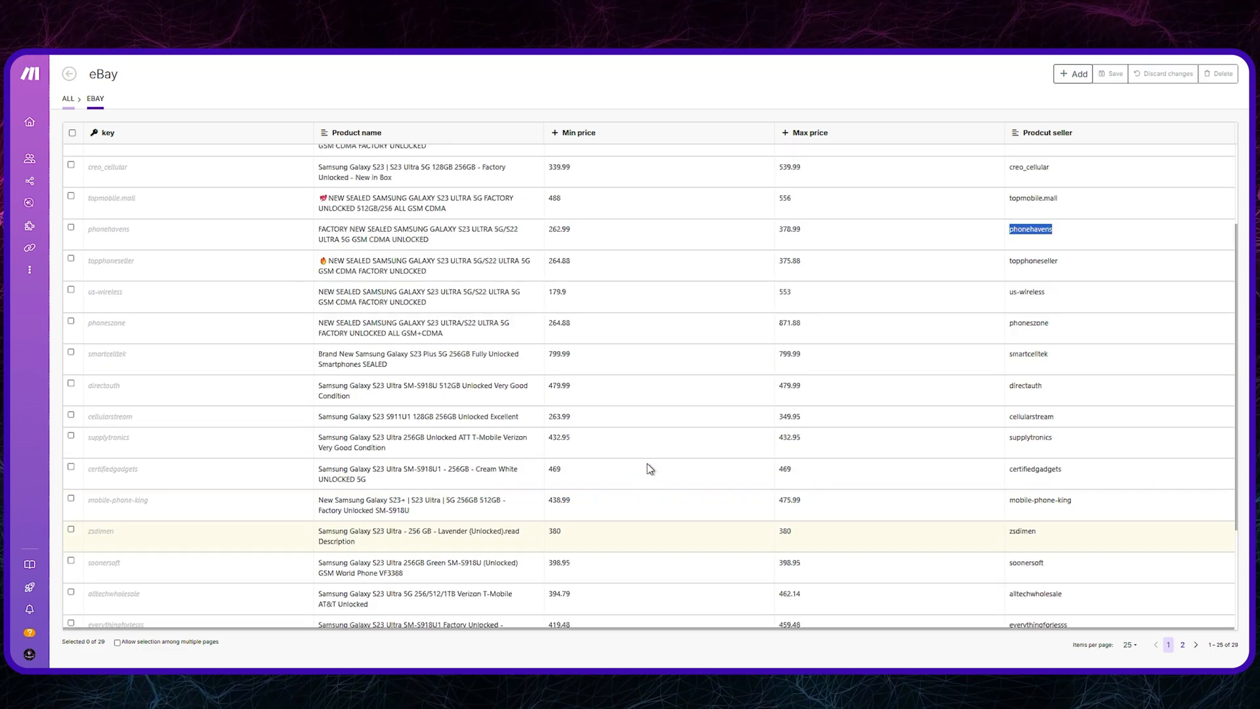
scroll(647, 464, up, 2)
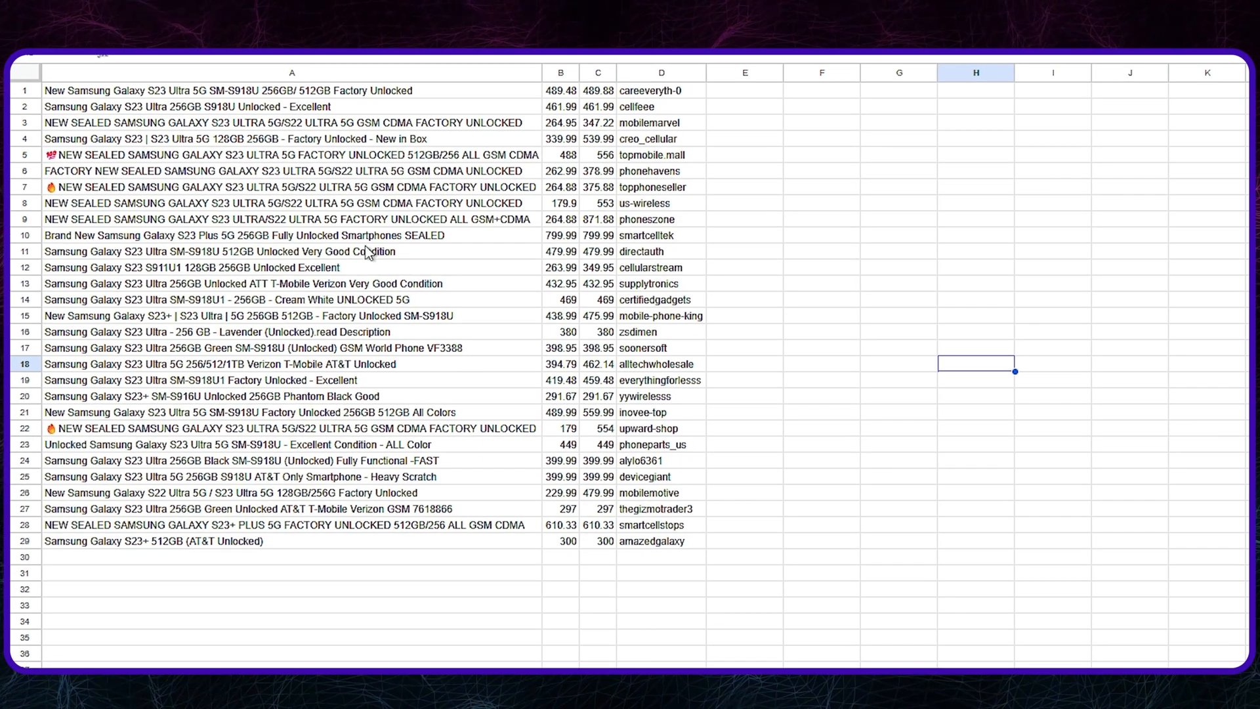
Step: Switch to the Google Sheets output and inspect the logged product names, minimum and maximum prices, and sellers
click(411, 107)
click(563, 94)
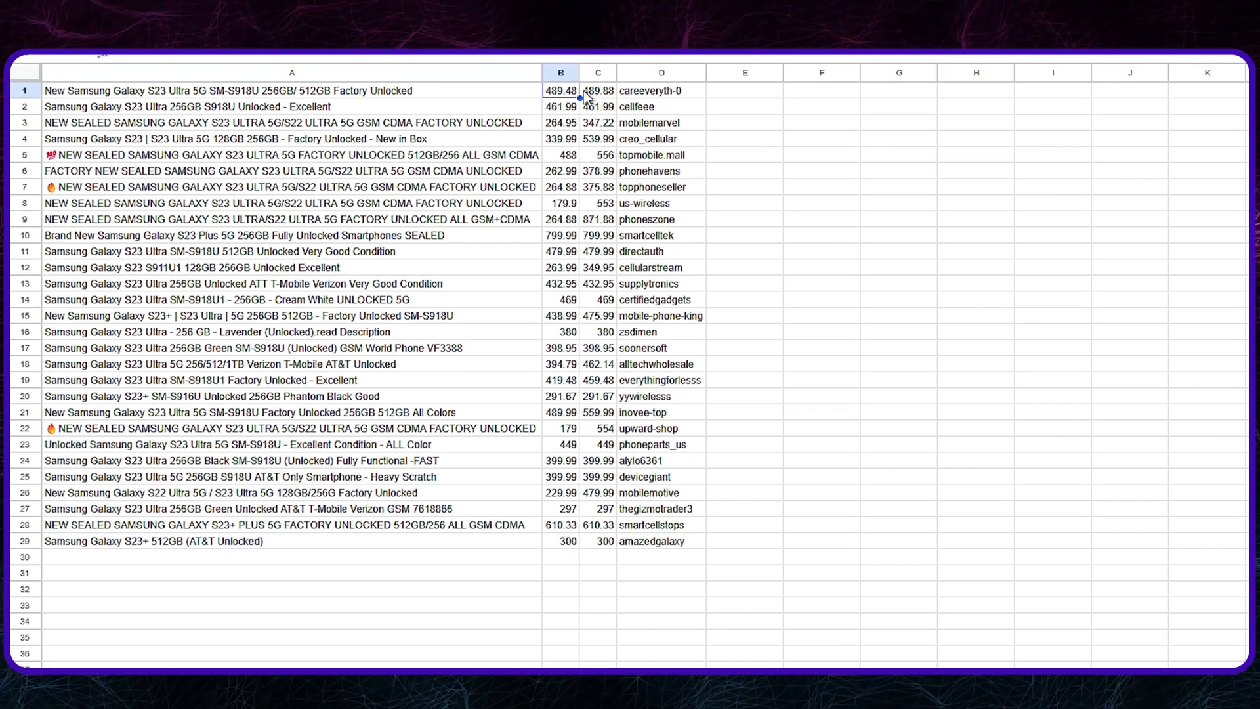
click(592, 92)
click(569, 108)
click(586, 109)
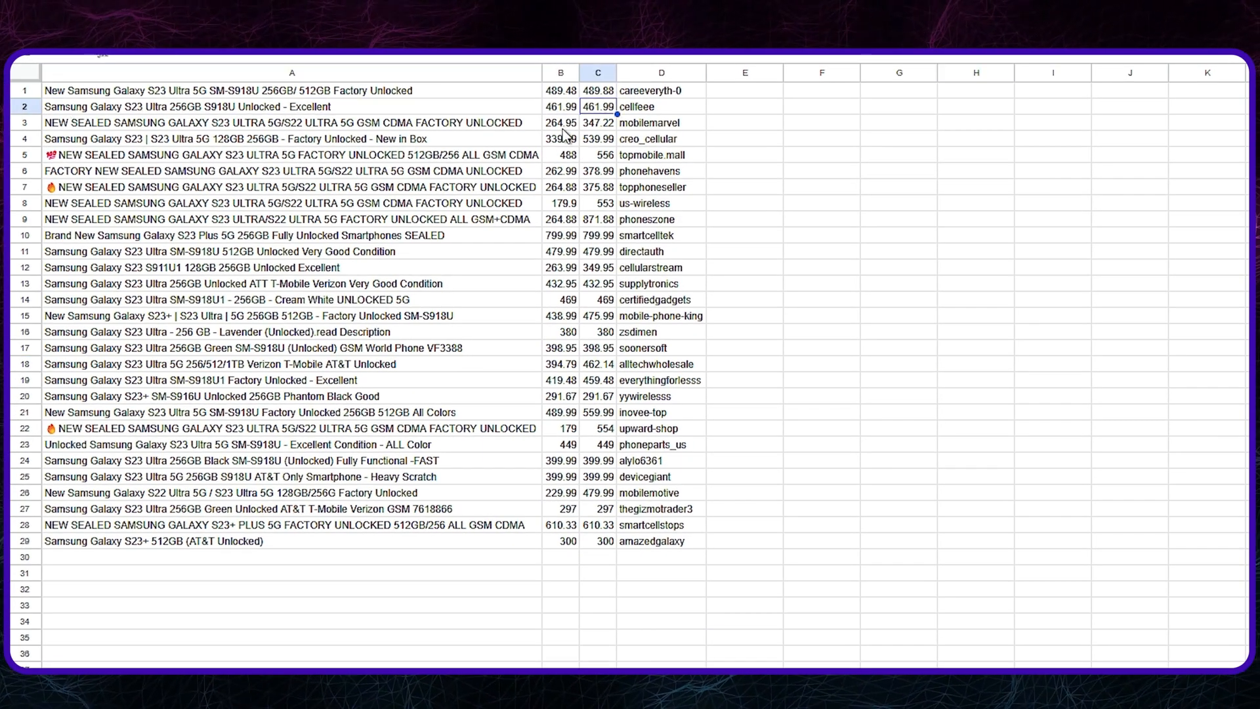
click(640, 96)
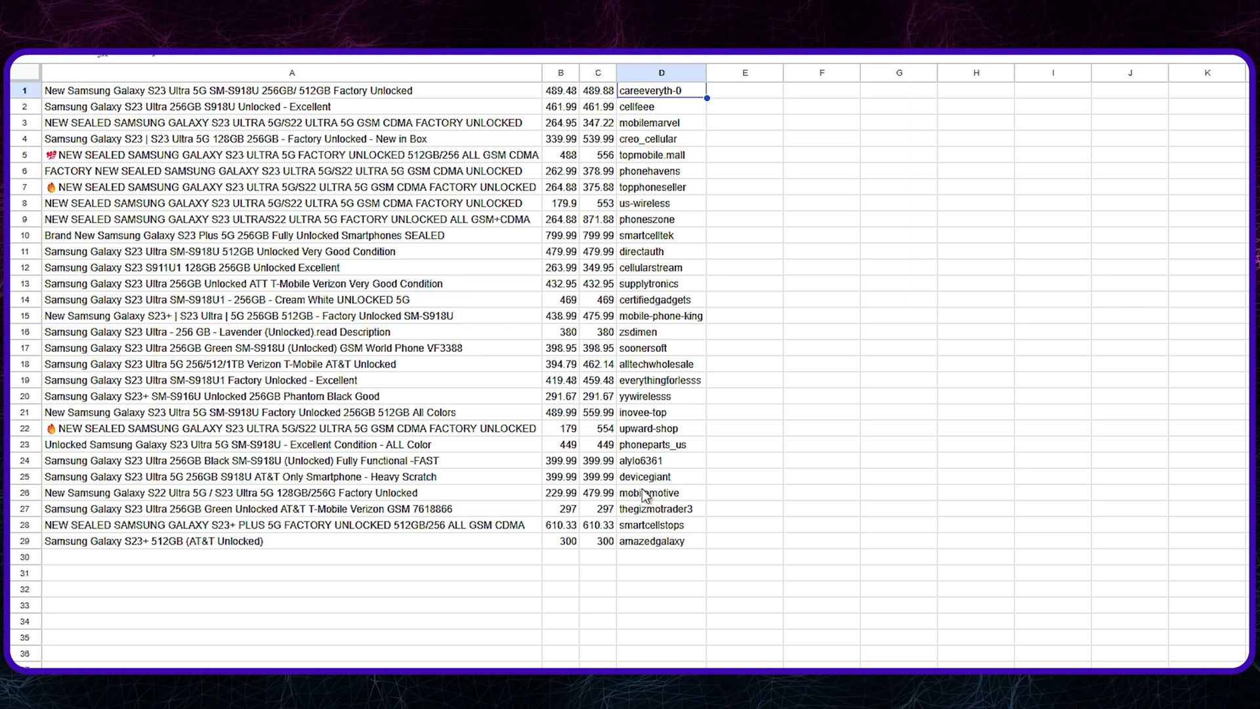
drag(646, 460, 676, 123)
drag(747, 172, 752, 190)
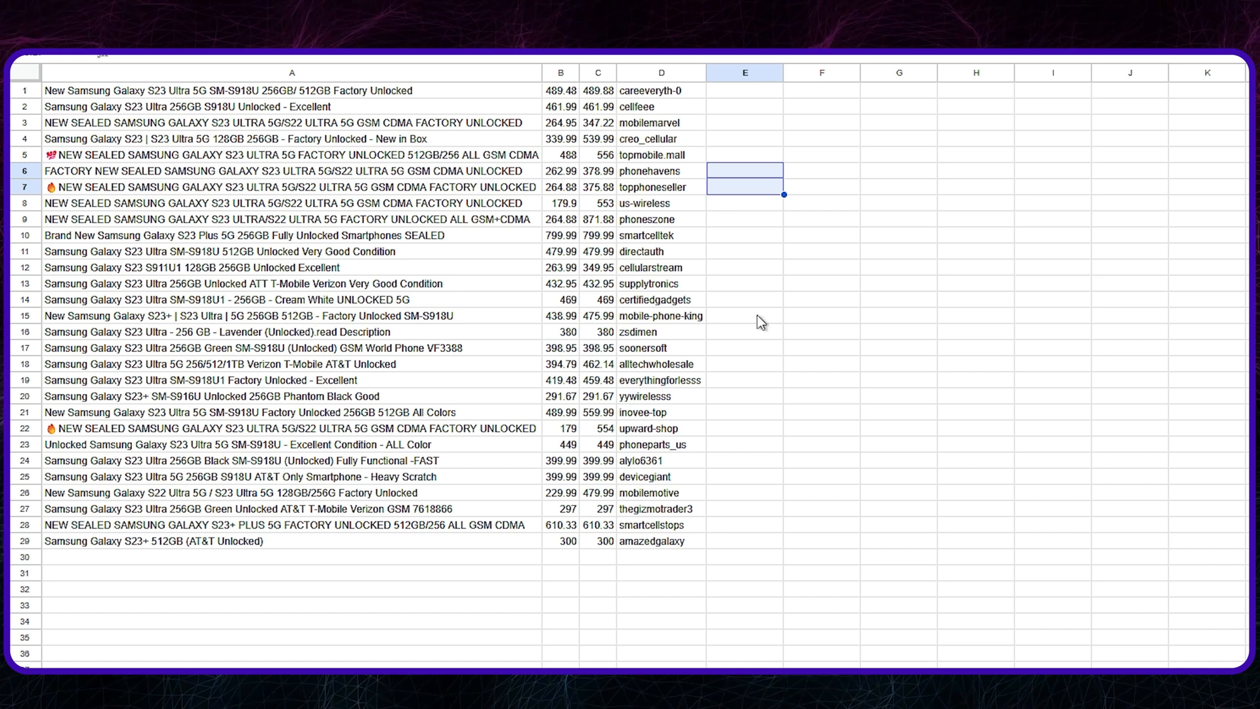
click(639, 335)
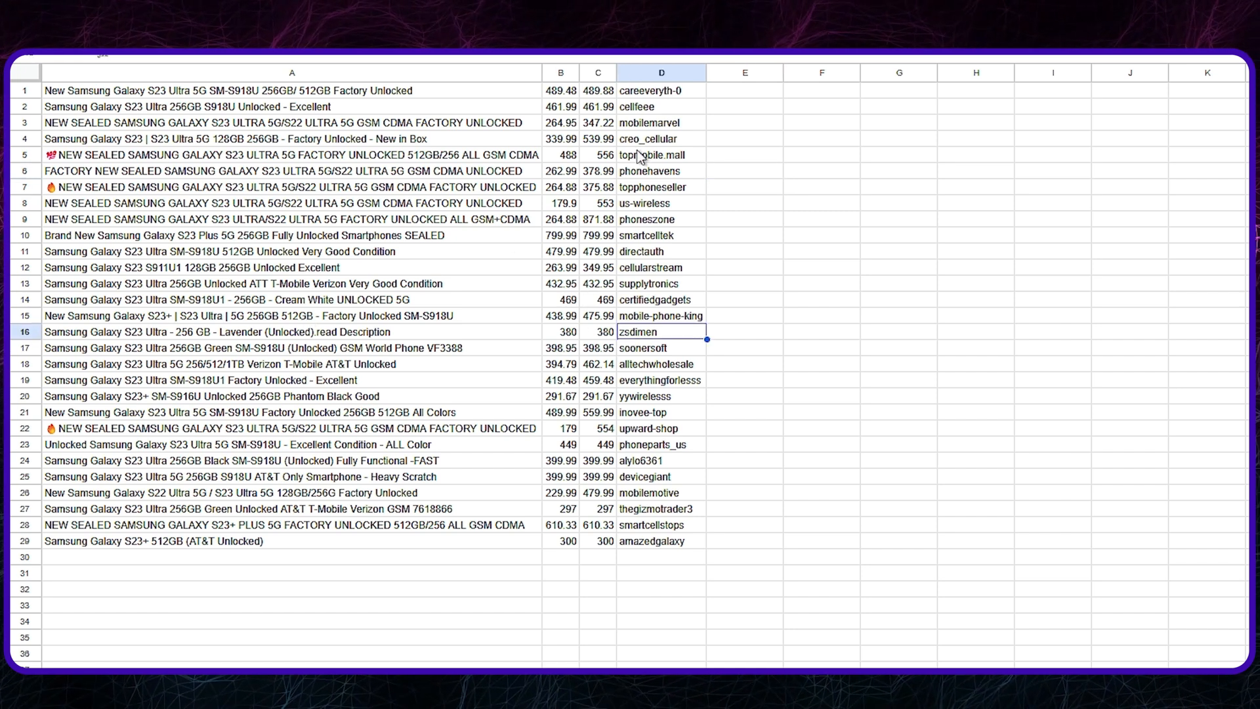